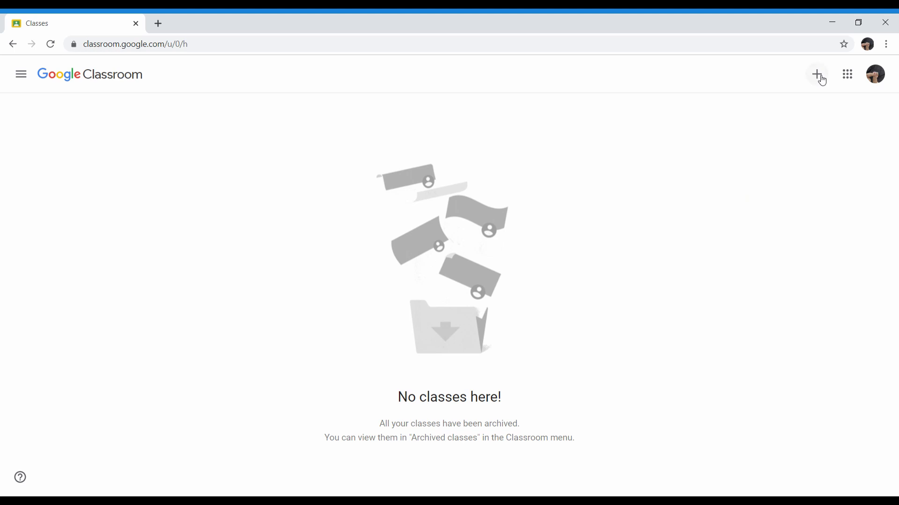
# Step: Create a class named "Tech for Teaching", acknowledging the notice about not using Classroom at a school with students
pyautogui.click(820, 77)
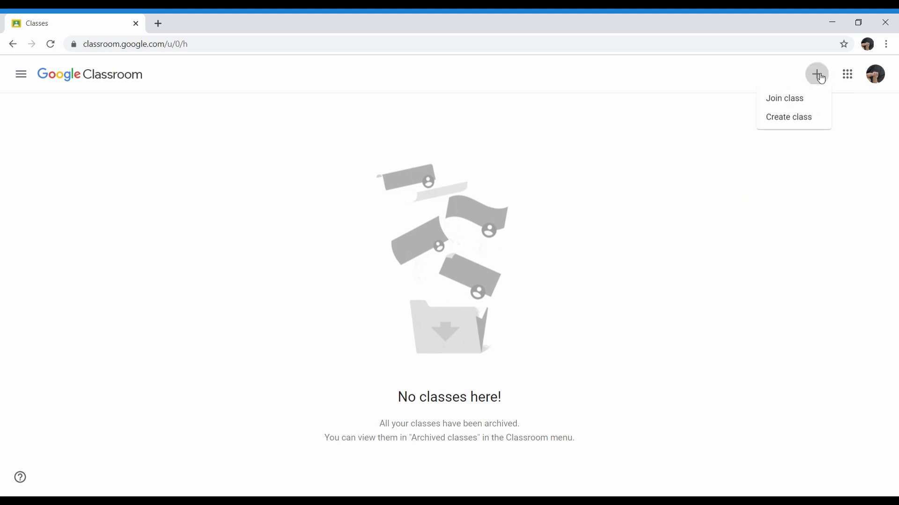
pyautogui.click(798, 117)
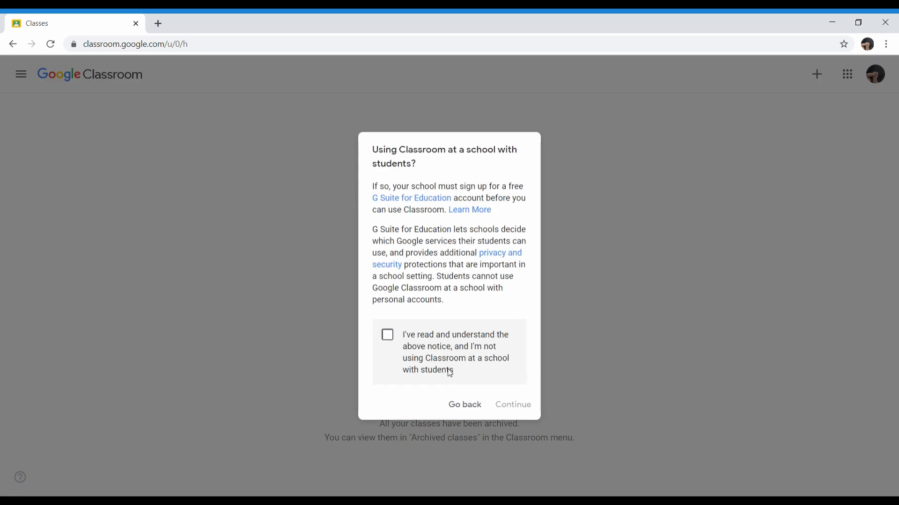
pyautogui.click(388, 335)
pyautogui.click(504, 411)
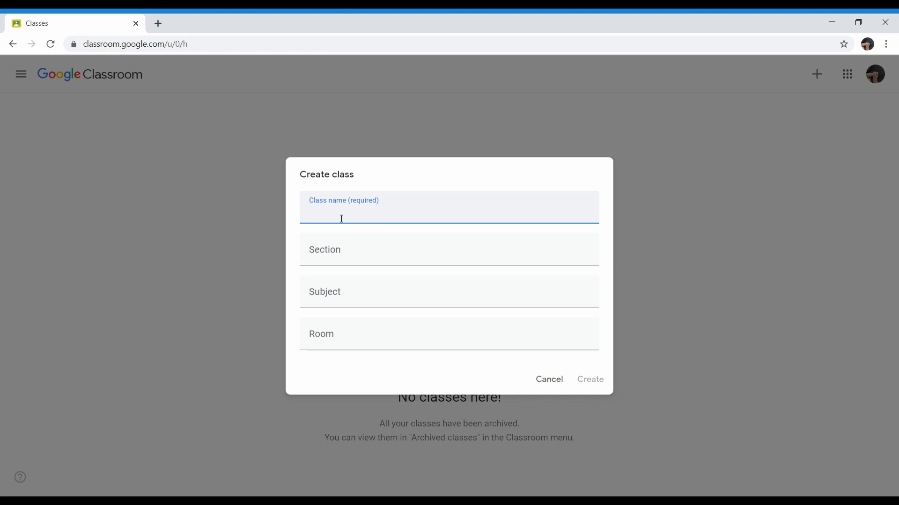
pyautogui.write('Tech for Teaching')
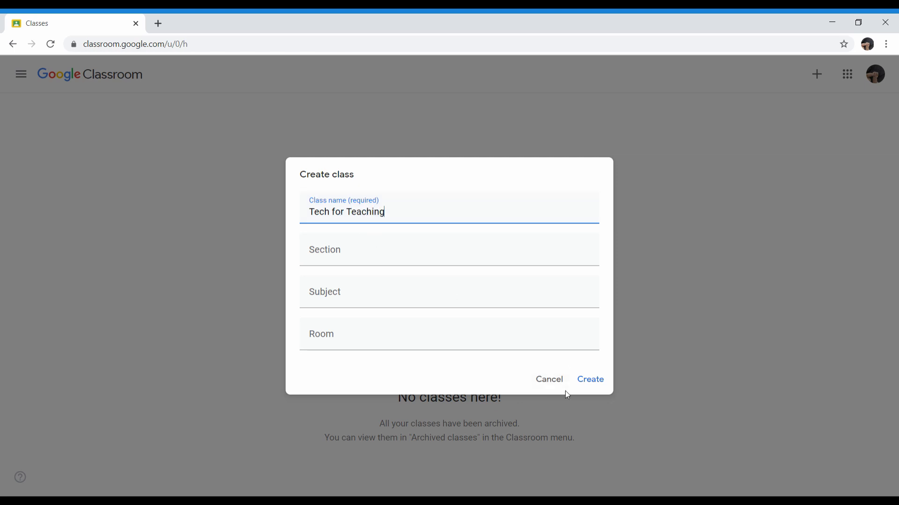
pyautogui.click(593, 381)
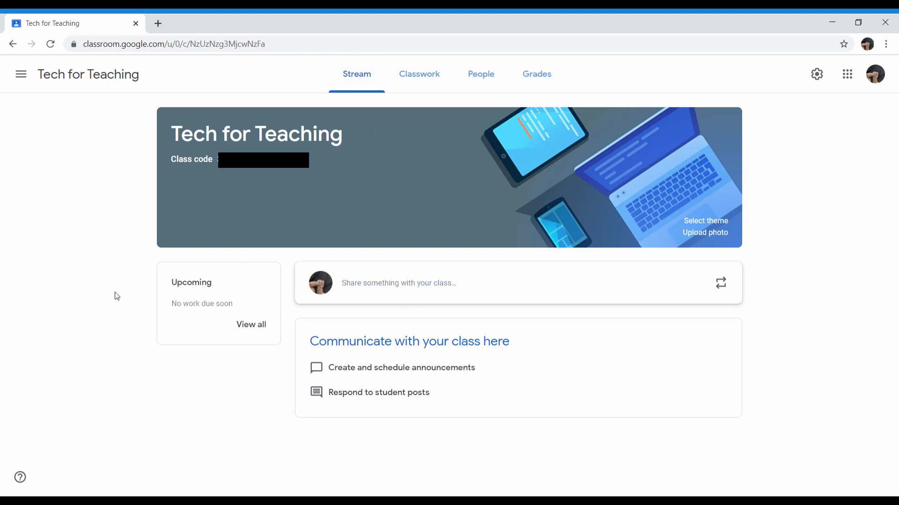
# Step: Post the announcement "Don't forget to study for your test!" to all students in the class stream
pyautogui.click(376, 280)
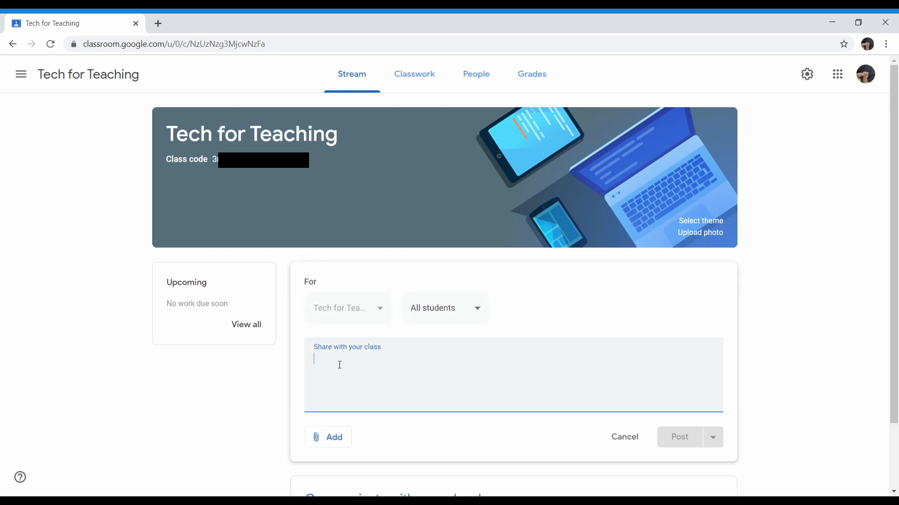
pyautogui.write("Don't forget to ")
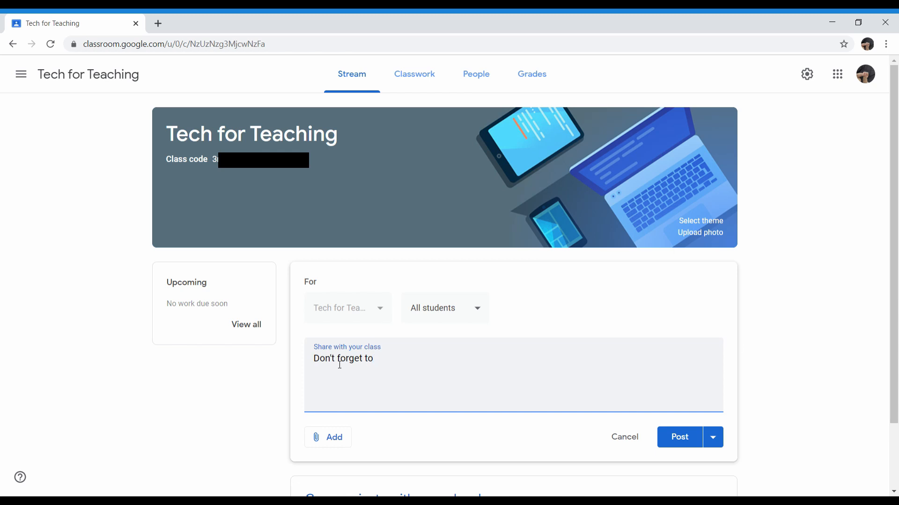
pyautogui.write('study for your test!')
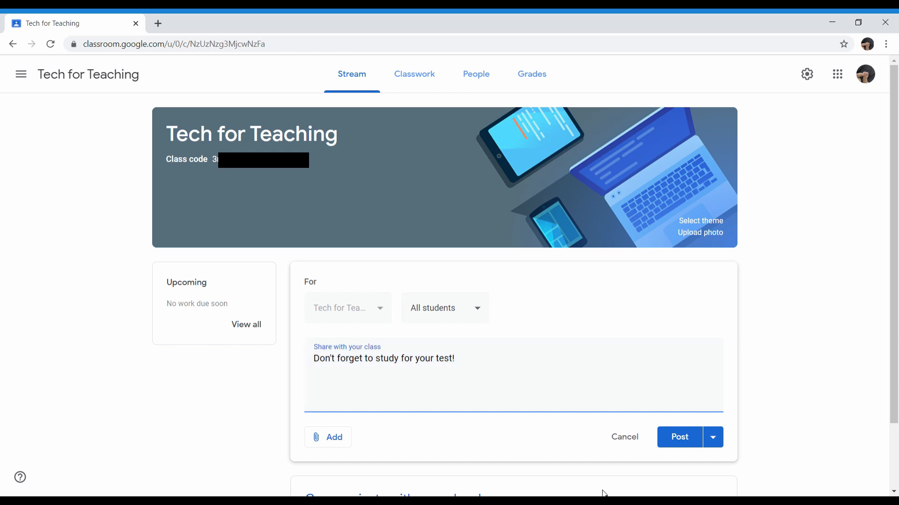
pyautogui.click(681, 436)
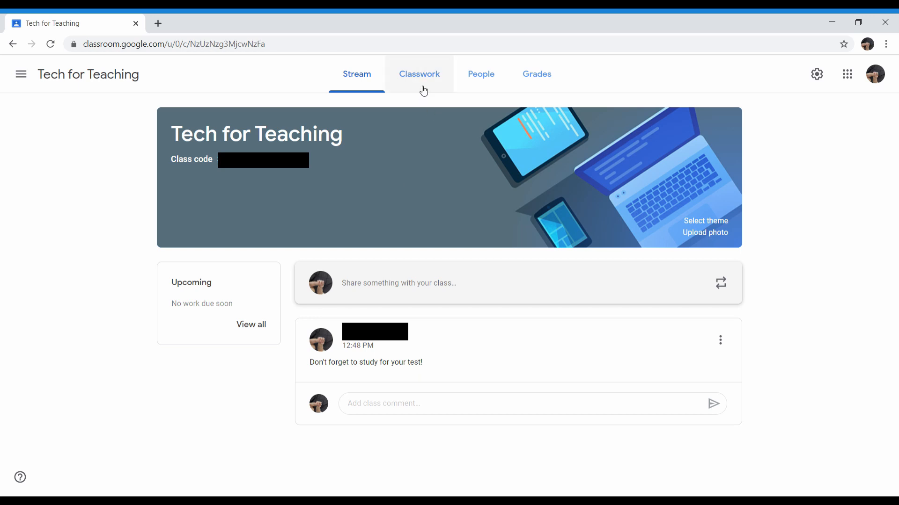
# Step: Start a new classwork assignment titled "VFT-Largest Cities"
pyautogui.click(424, 91)
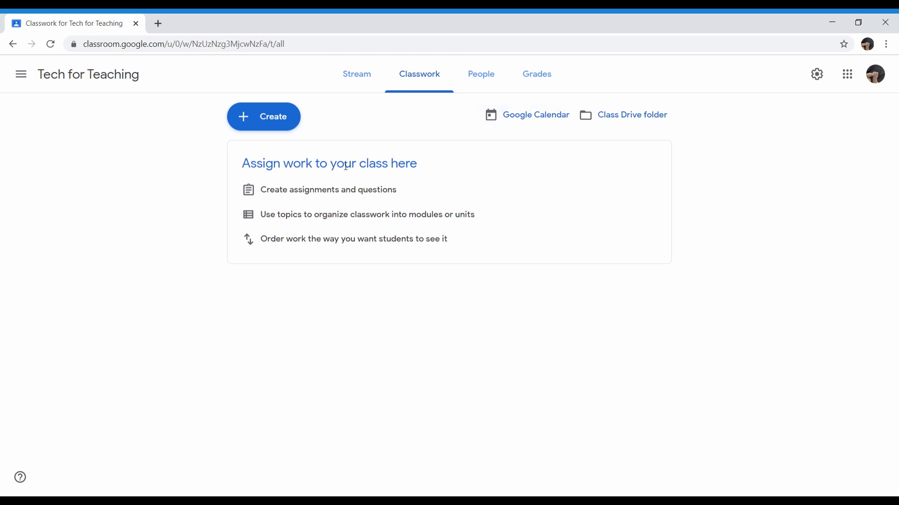
pyautogui.click(277, 121)
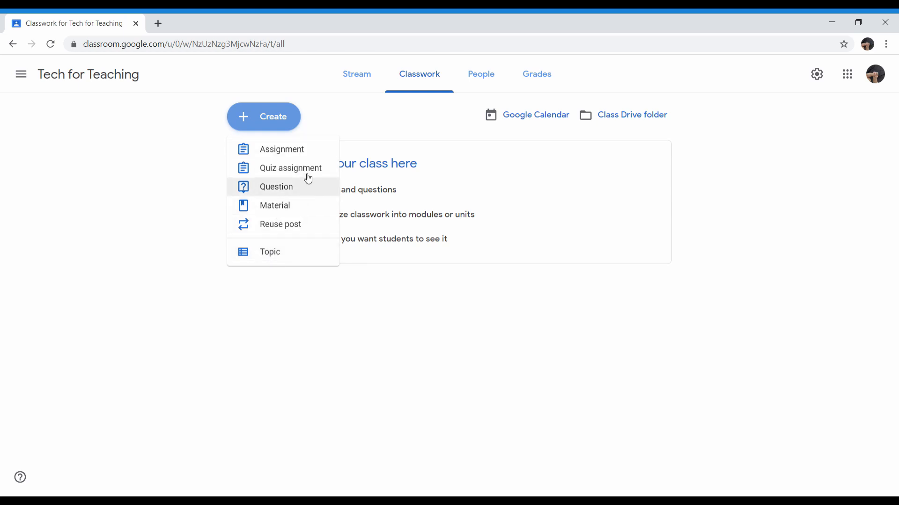
pyautogui.click(293, 154)
pyautogui.click(271, 130)
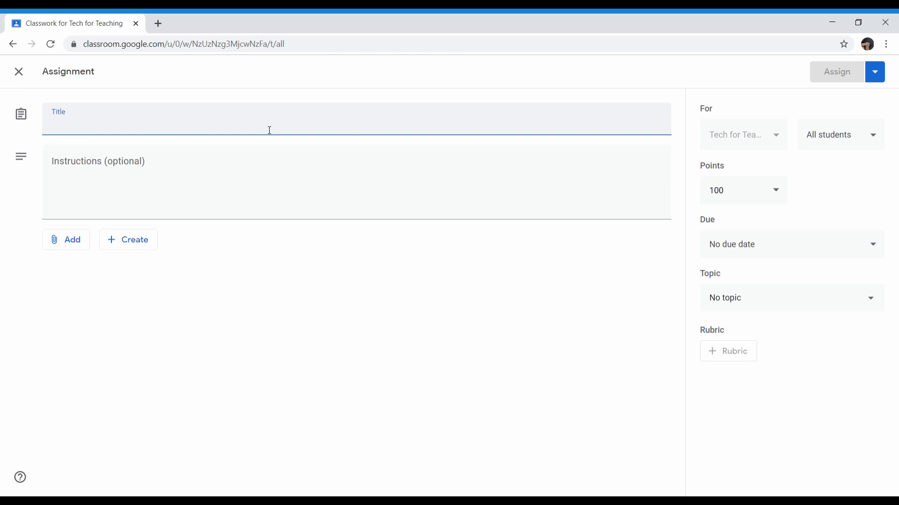
pyautogui.write('VFT-')
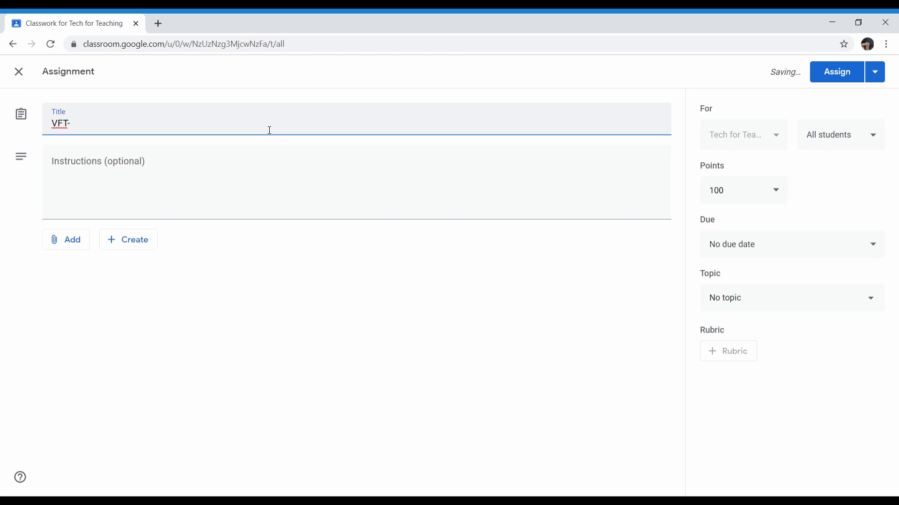
pyautogui.write('Largest c')
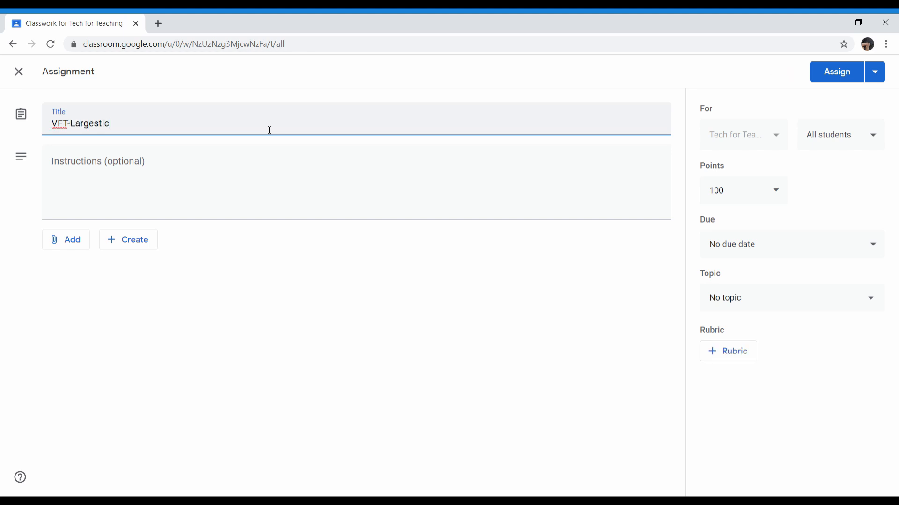
pyautogui.write('ity')
pyautogui.press('BackSpace')
pyautogui.press('BackSpace')
pyautogui.press('BackSpace')
pyautogui.press('BackSpace')
pyautogui.write('Cities')
# Step: Enter the instructions "Make a Google Doc and tell me your favorite large city and why." with "(must be 2 paragraphs)" on a second line
pyautogui.click(206, 172)
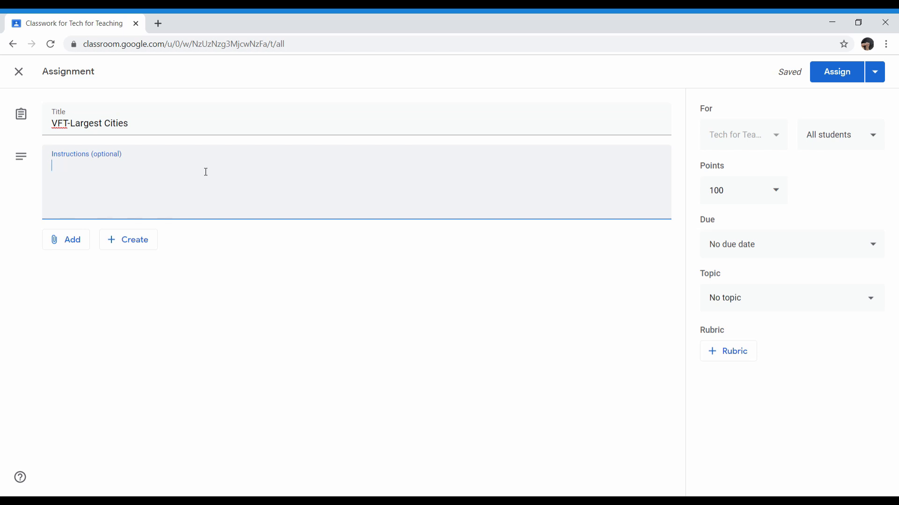
pyautogui.write('Make a go')
pyautogui.press('BackSpace')
pyautogui.press('BackSpace')
pyautogui.write('Google Doc')
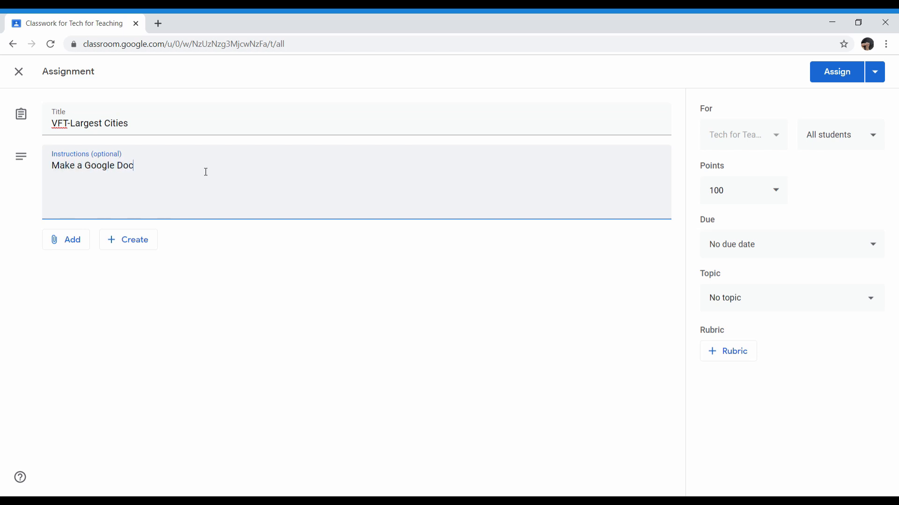
pyautogui.write(' and tell me your favorite big')
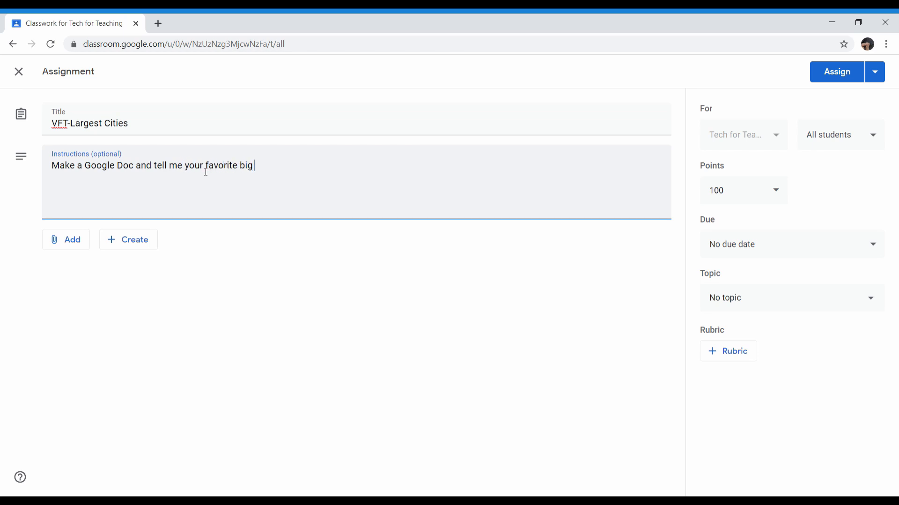
pyautogui.press('BackSpace')
pyautogui.press('BackSpace')
pyautogui.press('BackSpace')
pyautogui.press('BackSpace')
pyautogui.write('large city and why.')
pyautogui.press('Return')
pyautogui.write('(must be')
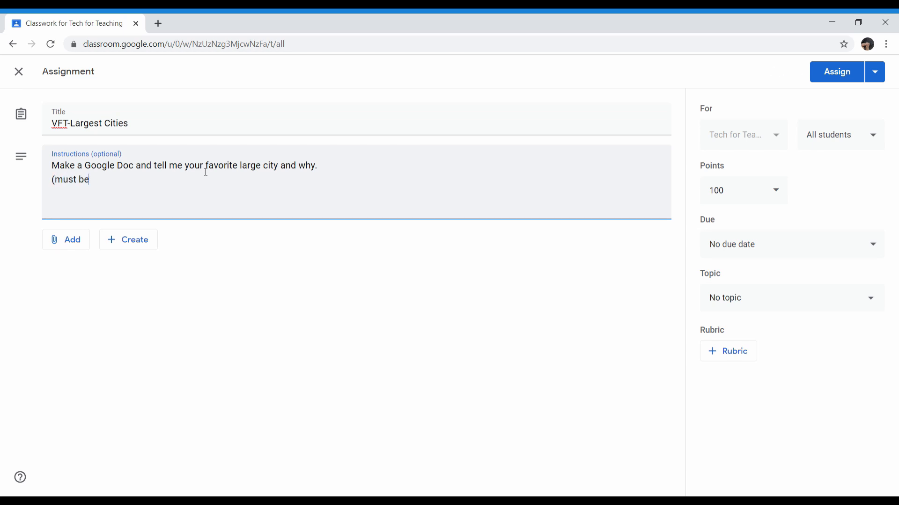
pyautogui.write(' 2 paragraphs)')
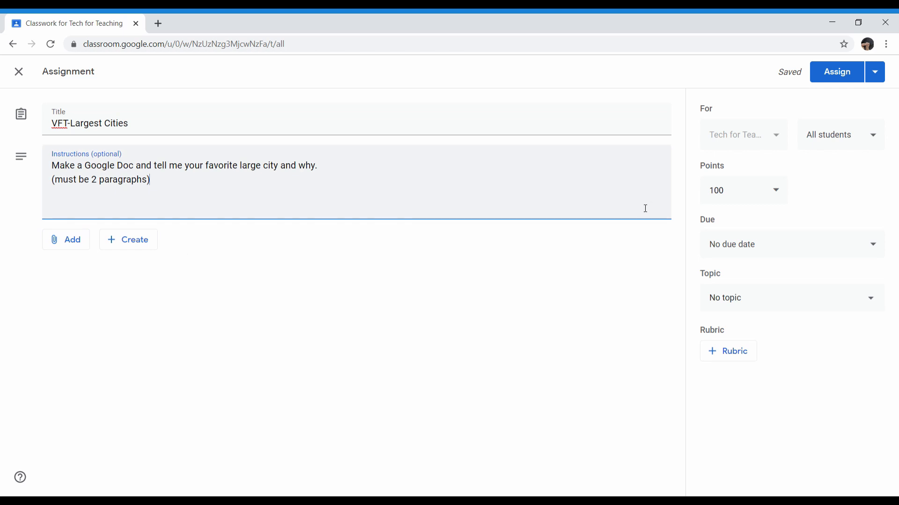
# Step: Attach the Google Earth file "Large Cities of the World" from the Google Earth folder in My Drive
pyautogui.click(72, 249)
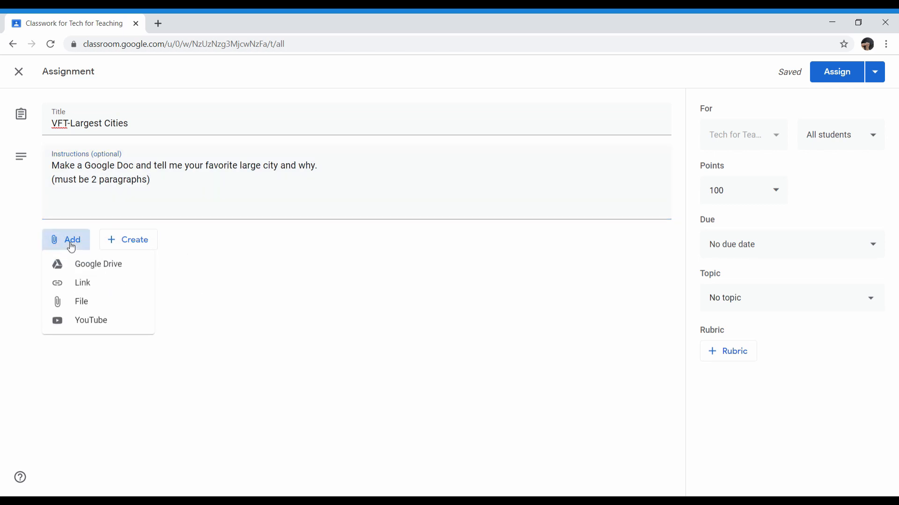
pyautogui.click(94, 265)
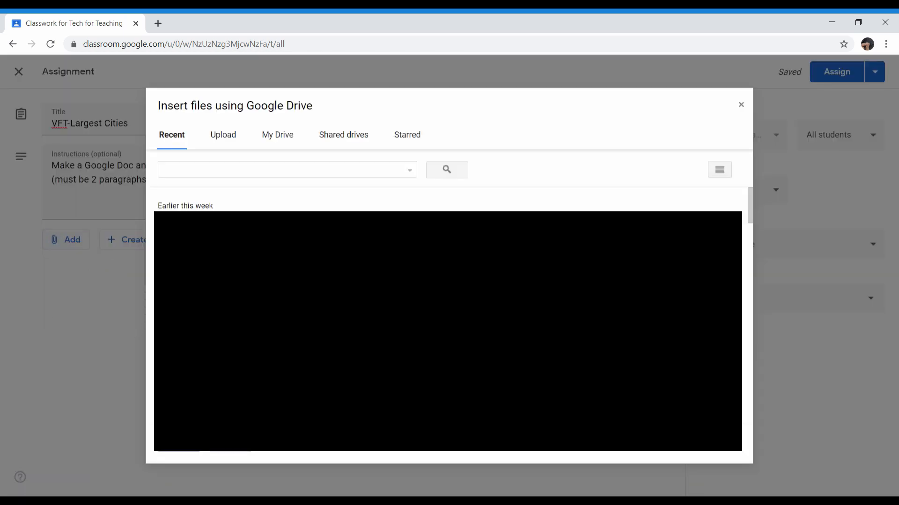
pyautogui.click(295, 141)
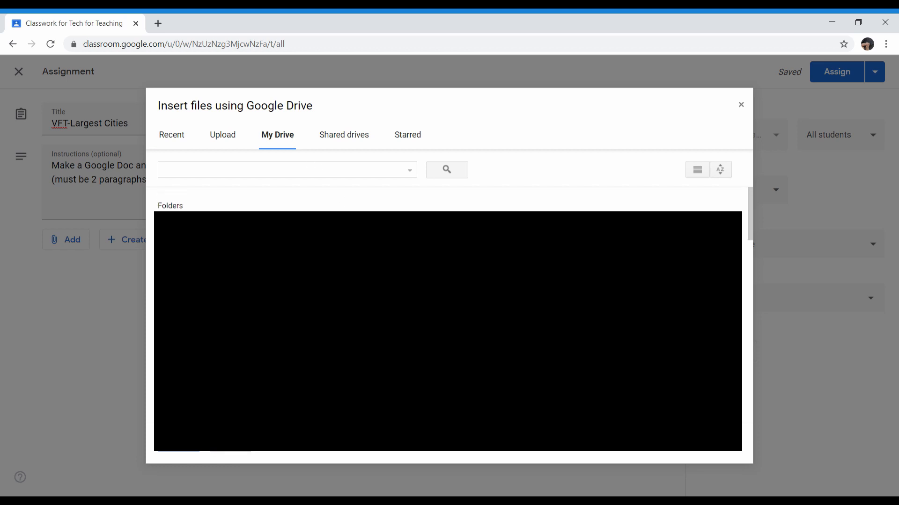
pyautogui.doubleClick(345, 240)
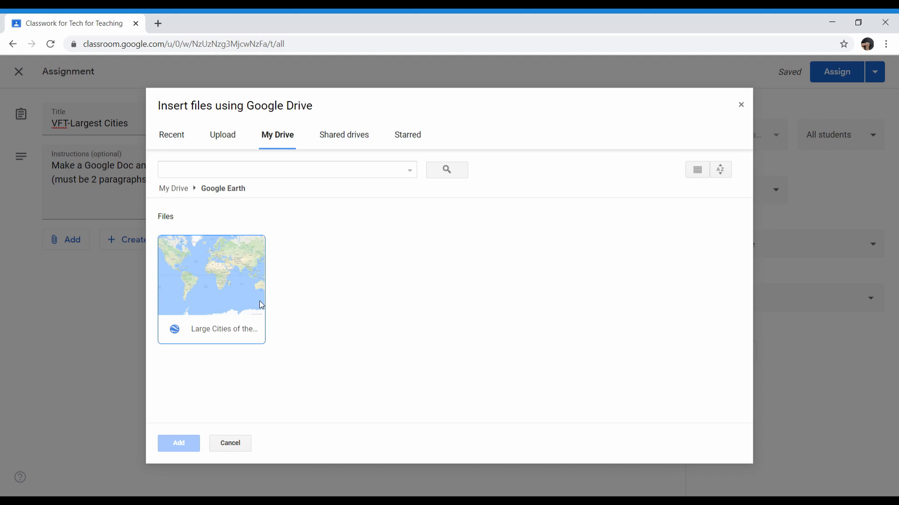
pyautogui.doubleClick(221, 281)
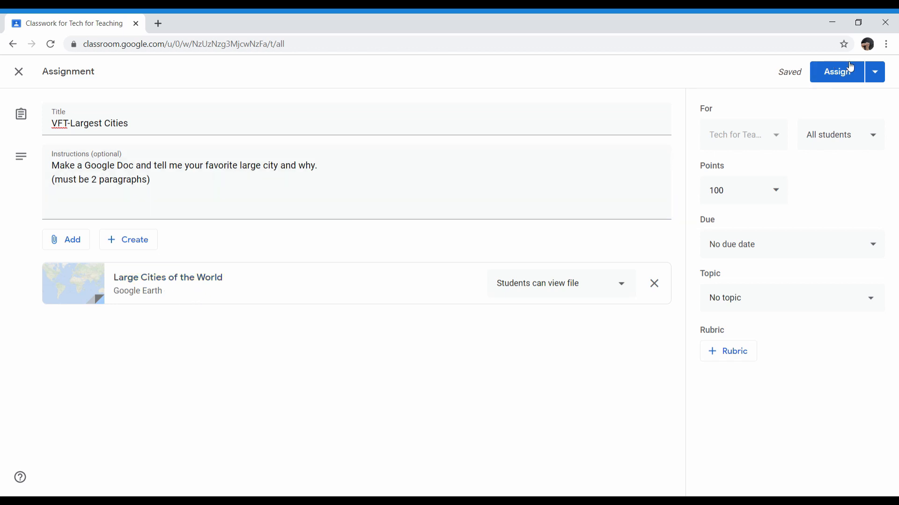
# Step: Set the assignment's due date to Apr 10, 2020 at 11:59 PM
pyautogui.click(768, 245)
pyautogui.click(745, 289)
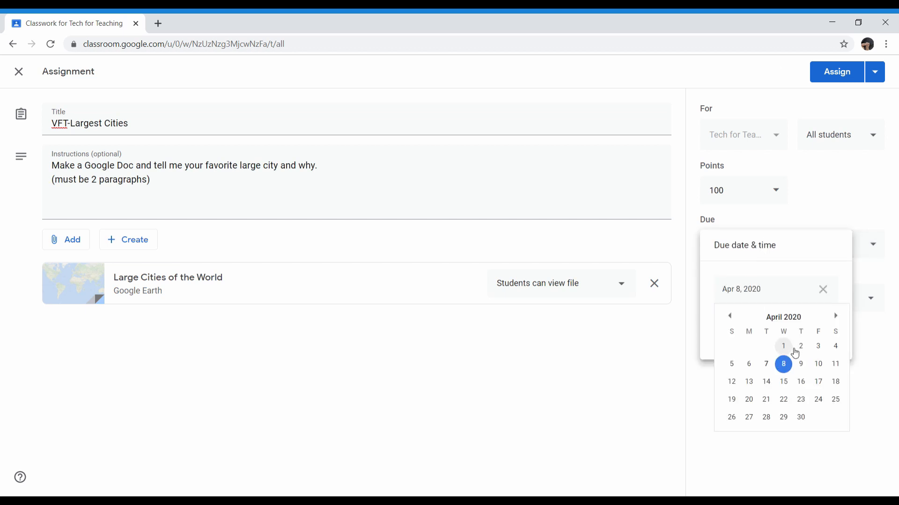
pyautogui.click(818, 364)
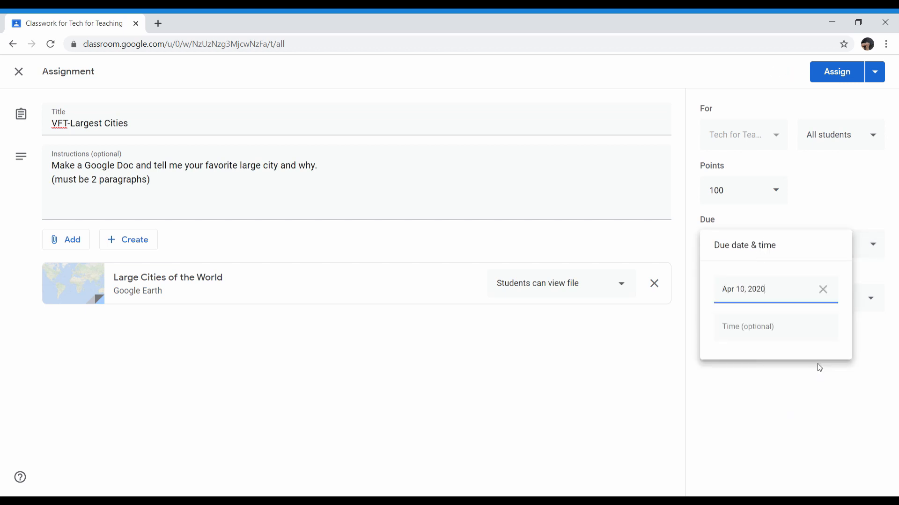
pyautogui.click(769, 342)
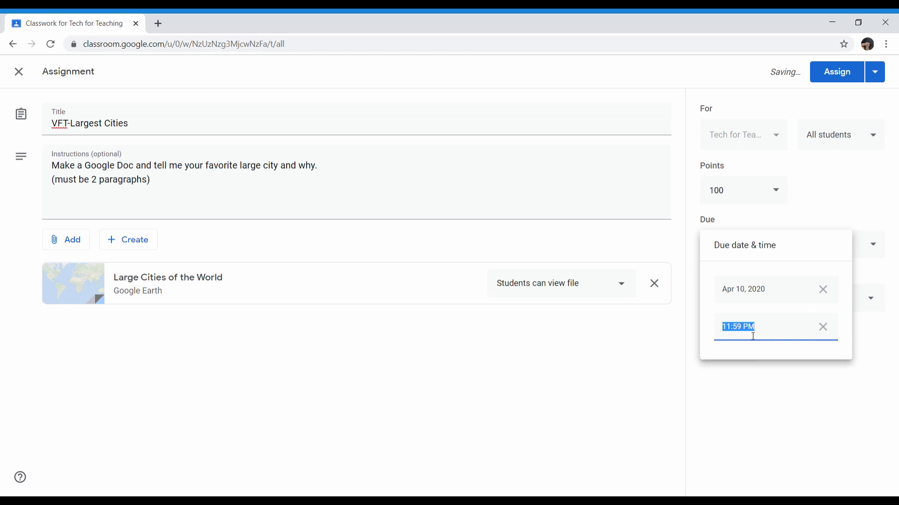
pyautogui.click(816, 213)
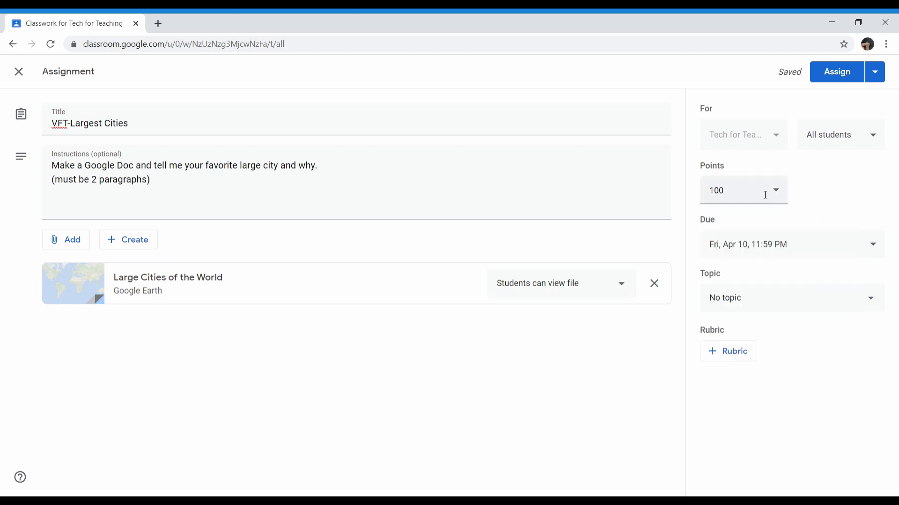
# Step: Check the grading options, keeping 100 points, and assign the work to all students
pyautogui.click(785, 201)
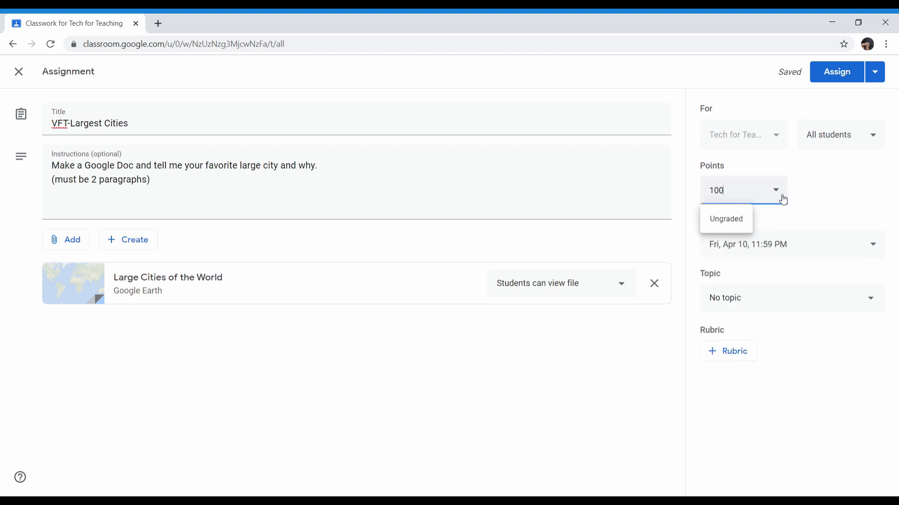
pyautogui.click(837, 182)
pyautogui.click(730, 196)
pyautogui.click(776, 190)
pyautogui.click(776, 190)
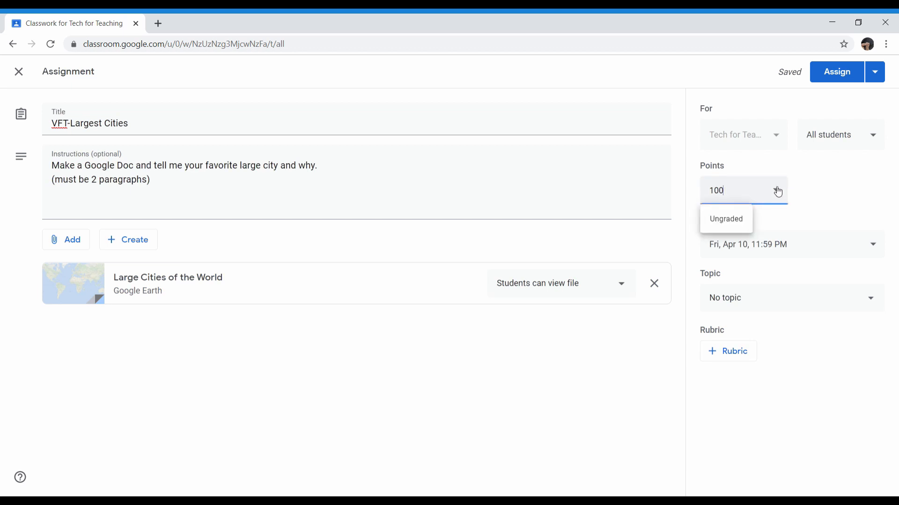
pyautogui.click(805, 209)
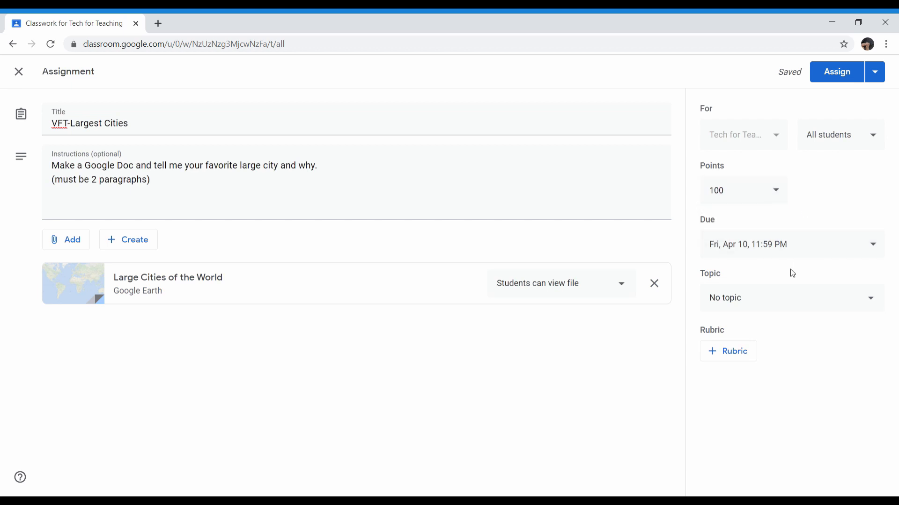
pyautogui.click(837, 81)
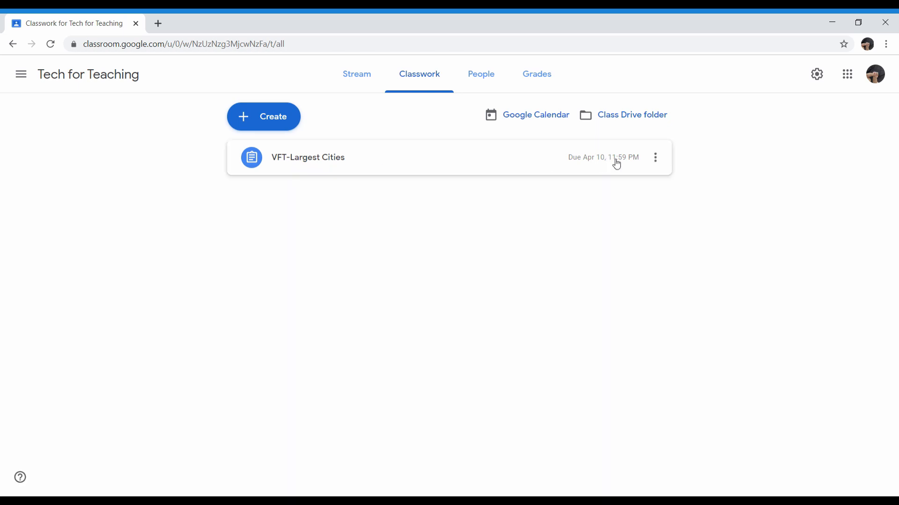
# Step: Examine the posted VFT-Largest Cities assignment's details and its full assignment view, then return to the classwork list
pyautogui.click(402, 171)
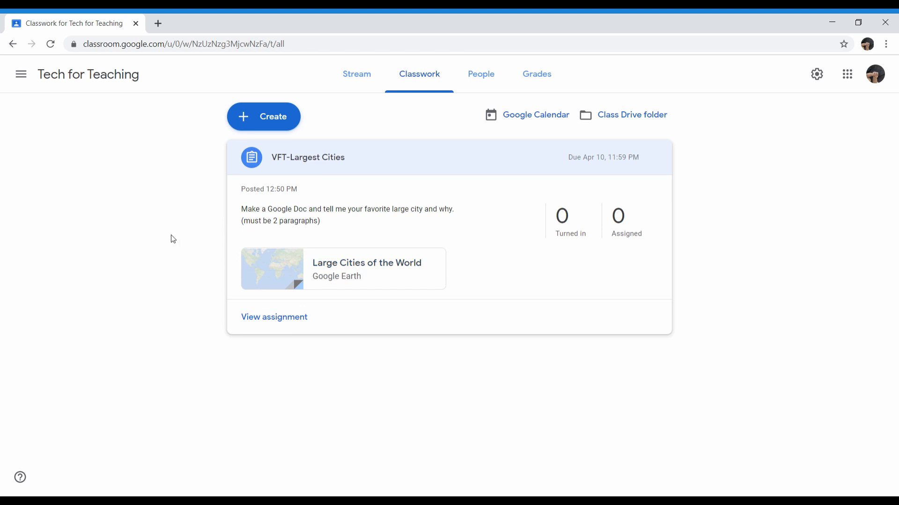
pyautogui.click(280, 318)
pyautogui.click(13, 45)
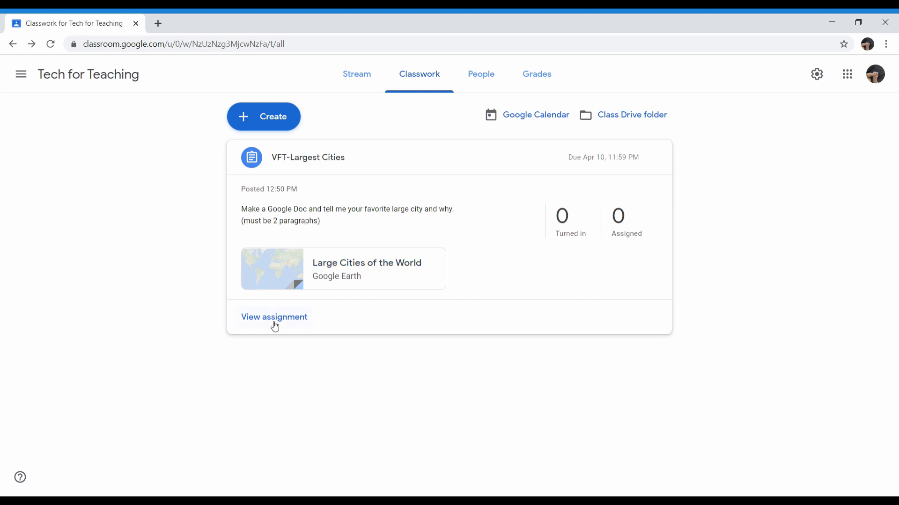
# Step: Create a quiz assignment in the classwork and title it "VFT-Largest Cities Quiz"
pyautogui.click(279, 118)
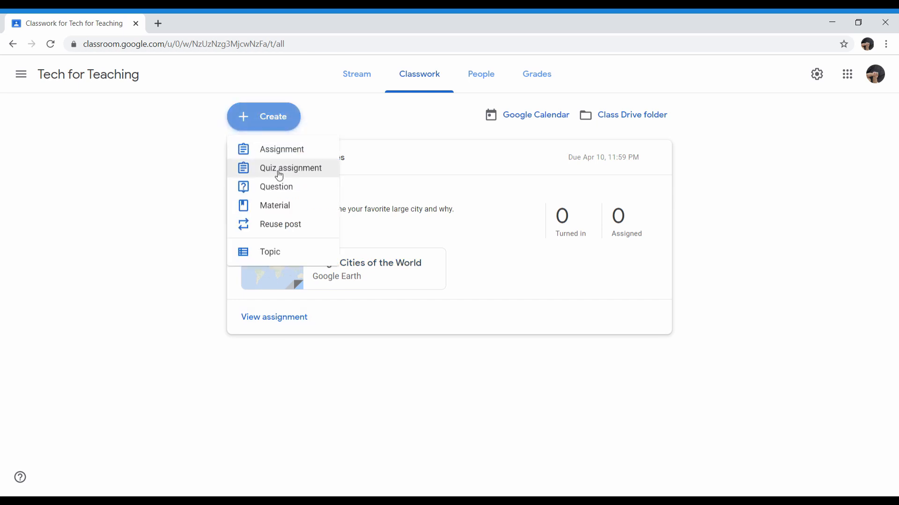
pyautogui.click(279, 169)
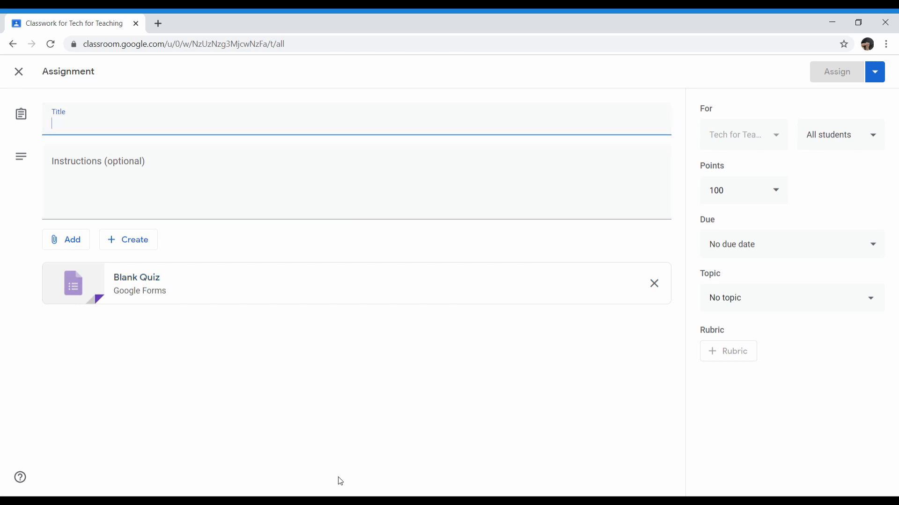
pyautogui.click(332, 500)
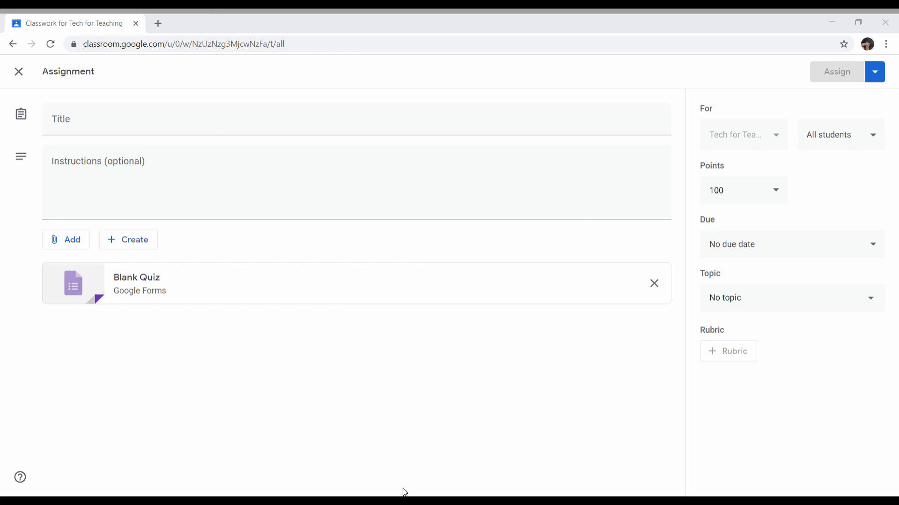
pyautogui.click(395, 501)
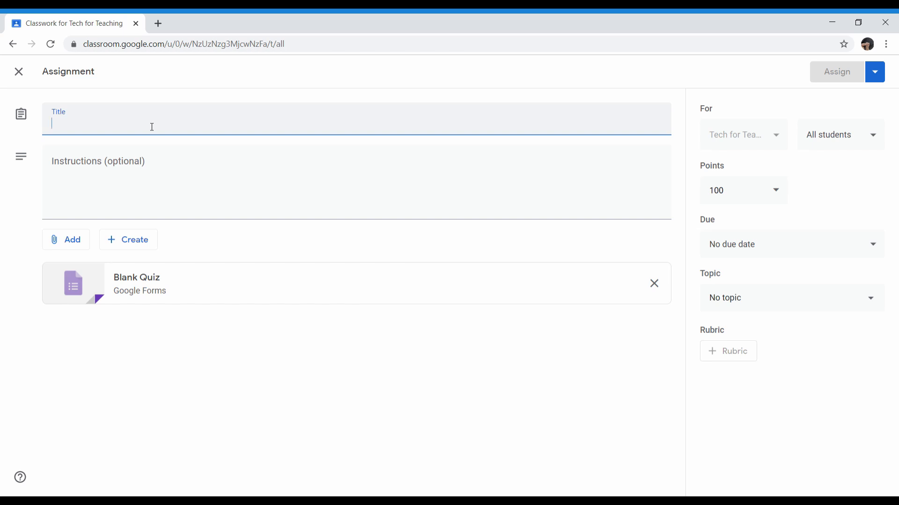
pyautogui.write('VFT-')
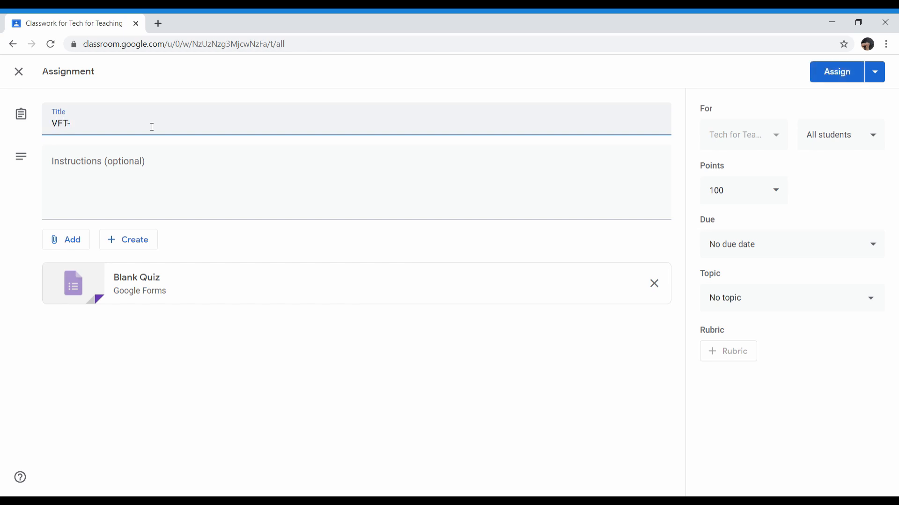
pyautogui.write('Largest Ci')
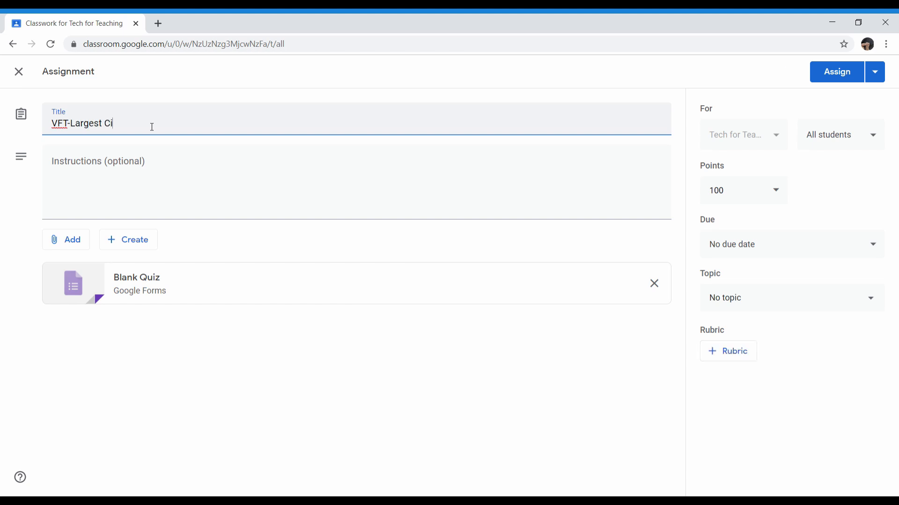
pyautogui.write('ties Qujiz')
# Step: Enter the quiz assignment's instructions: "Click on the Google Form below and answer all of the questions."
pyautogui.click(151, 161)
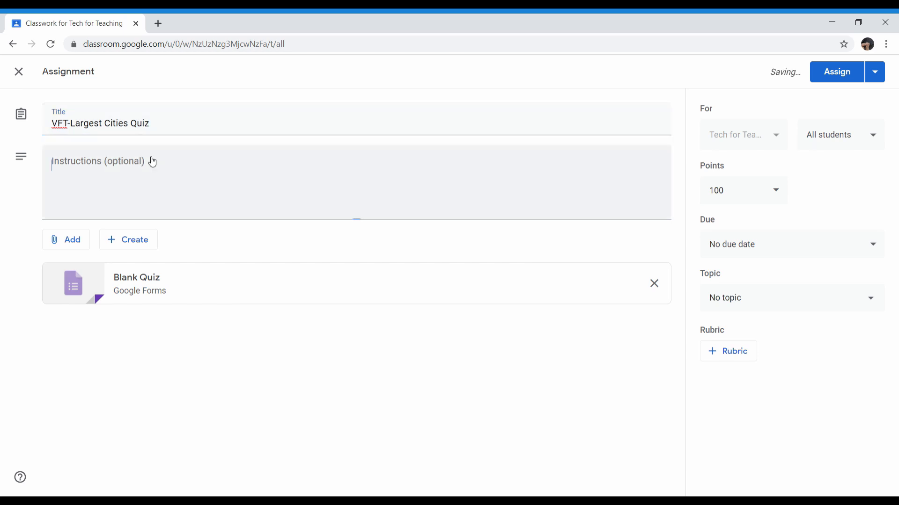
pyautogui.write('Comp')
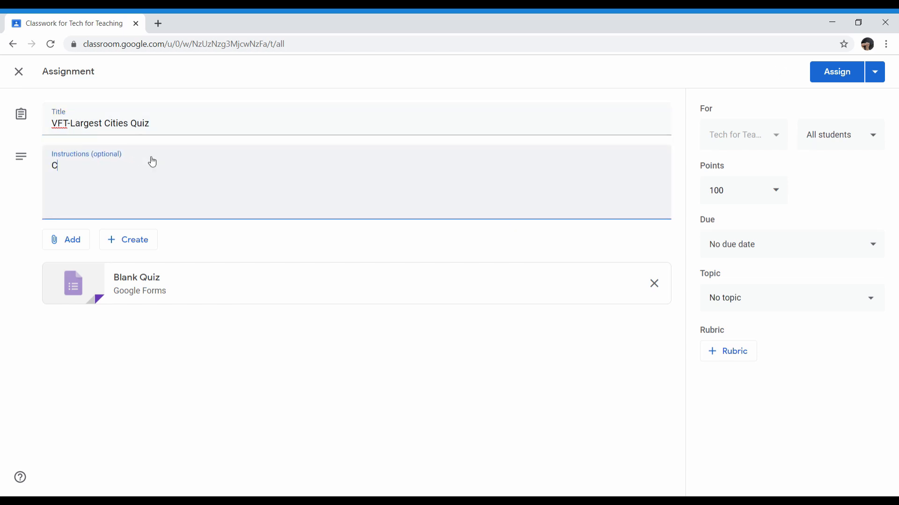
pyautogui.press('BackSpace')
pyautogui.press('BackSpace')
pyautogui.write('ick on the')
pyautogui.write(' Gogole')
pyautogui.press('BackSpace')
pyautogui.write('ogle Form below and')
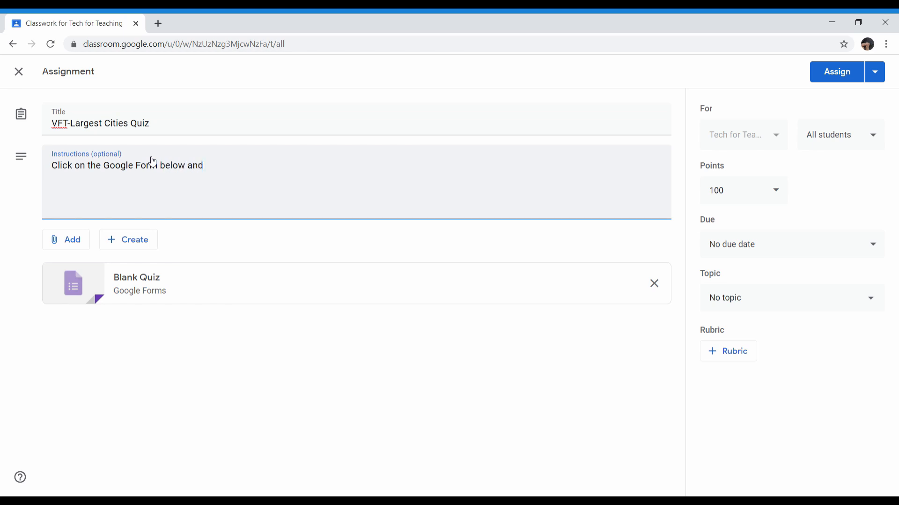
pyautogui.write(' snswer all of the questions.')
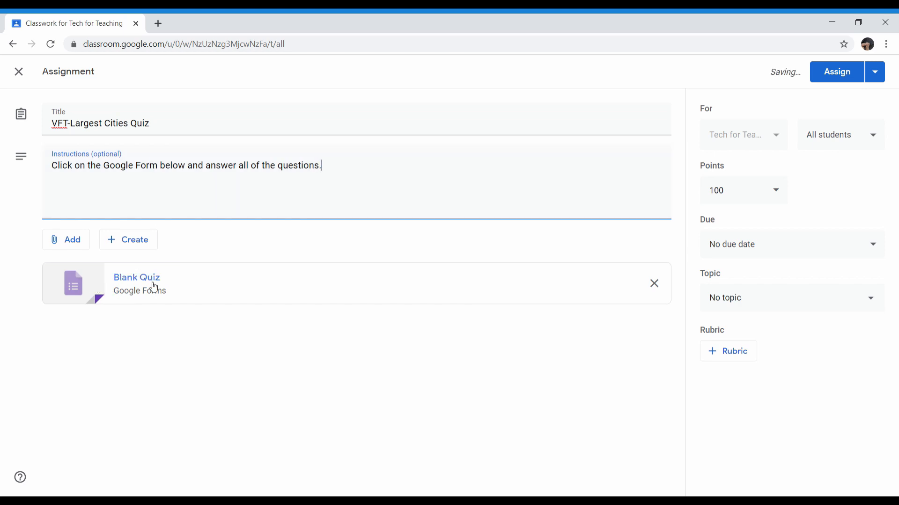
# Step: Open the attached Blank Quiz form, dismiss its tip, and set the form's heading to "Largest Cities Quiz"
pyautogui.click(135, 281)
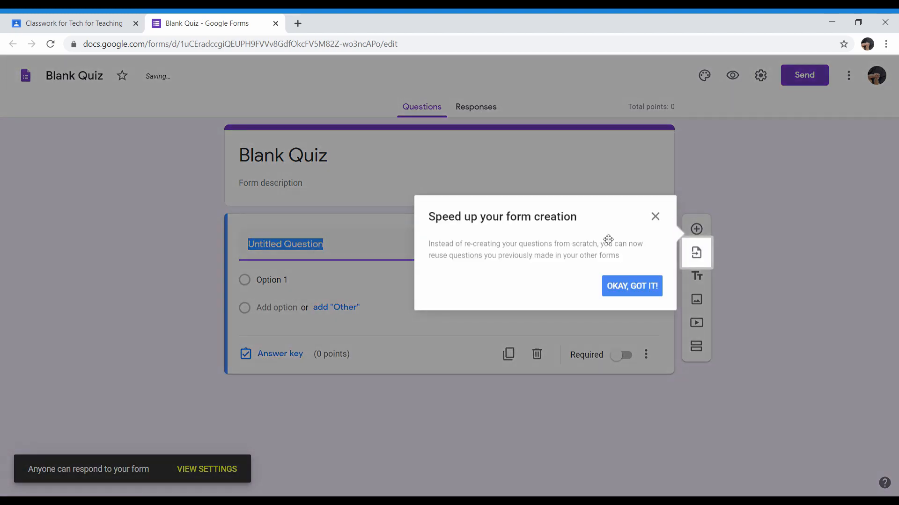
pyautogui.click(655, 216)
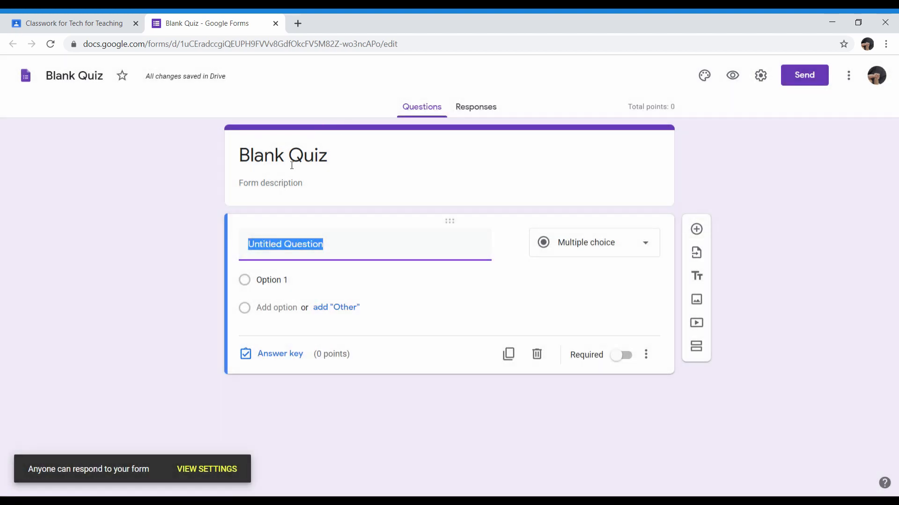
pyautogui.click(290, 162)
pyautogui.write('La')
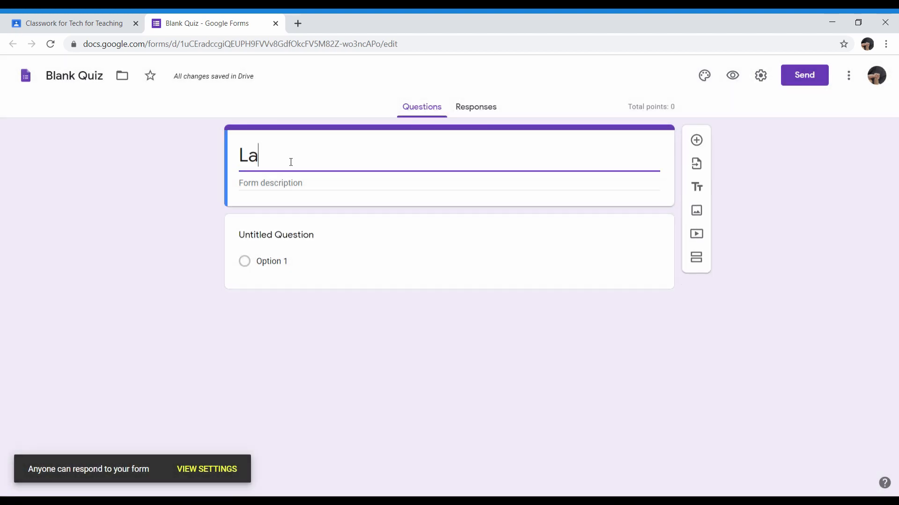
pyautogui.write('rgest Cities Quiz')
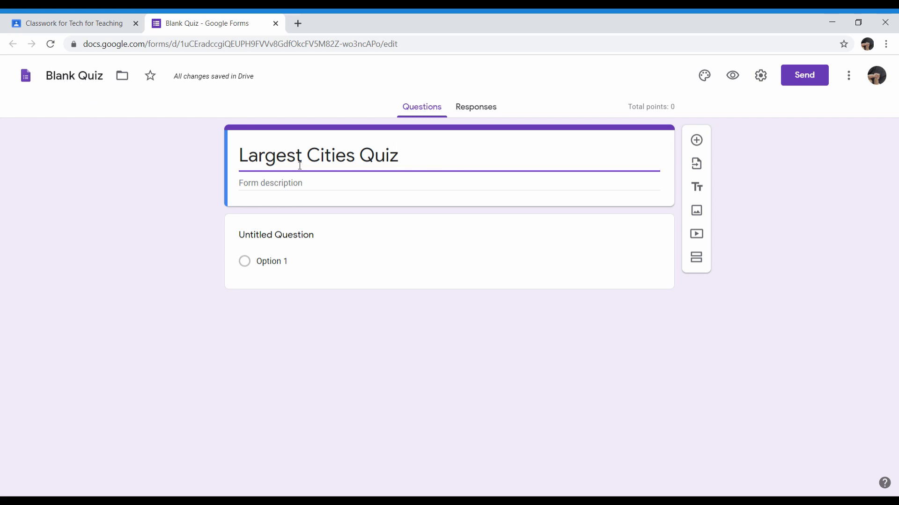
# Step: Rename the form file from Blank Quiz to "Largest Cities Quiz"
pyautogui.click(89, 78)
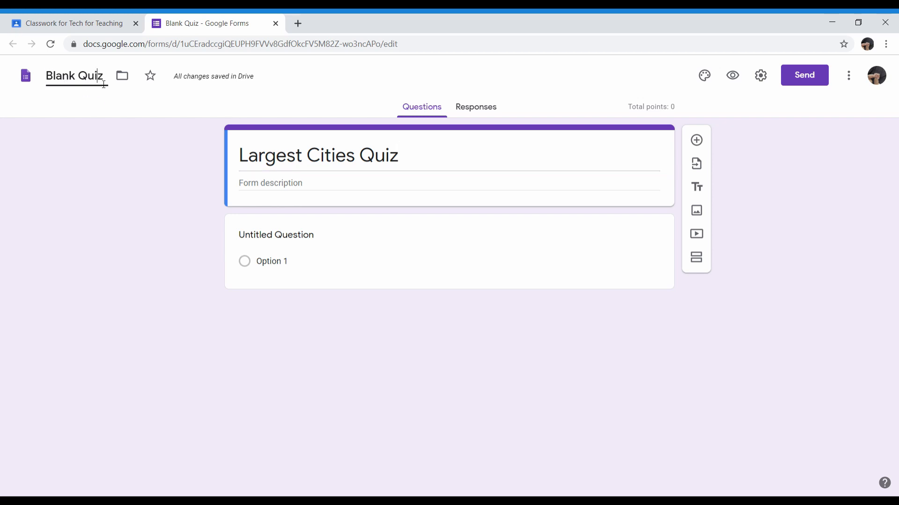
pyautogui.tripleClick(104, 84)
pyautogui.write('Largest c')
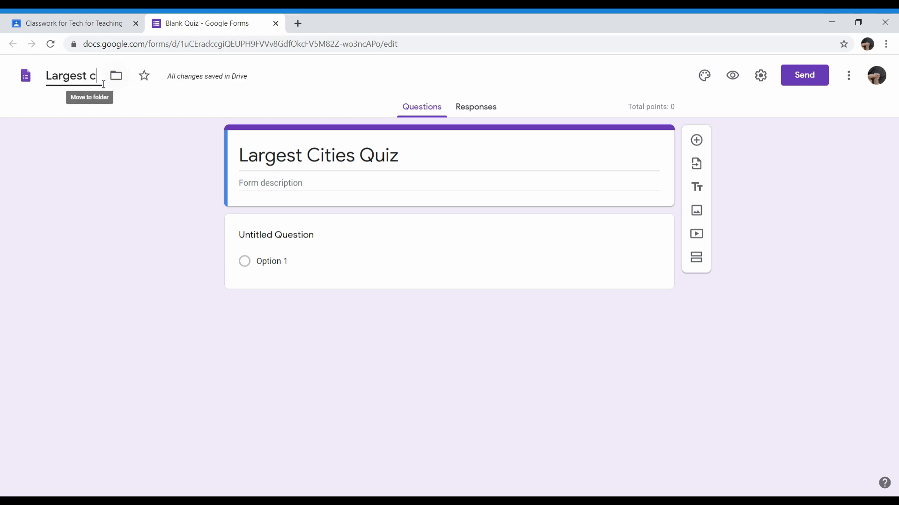
pyautogui.press('BackSpace')
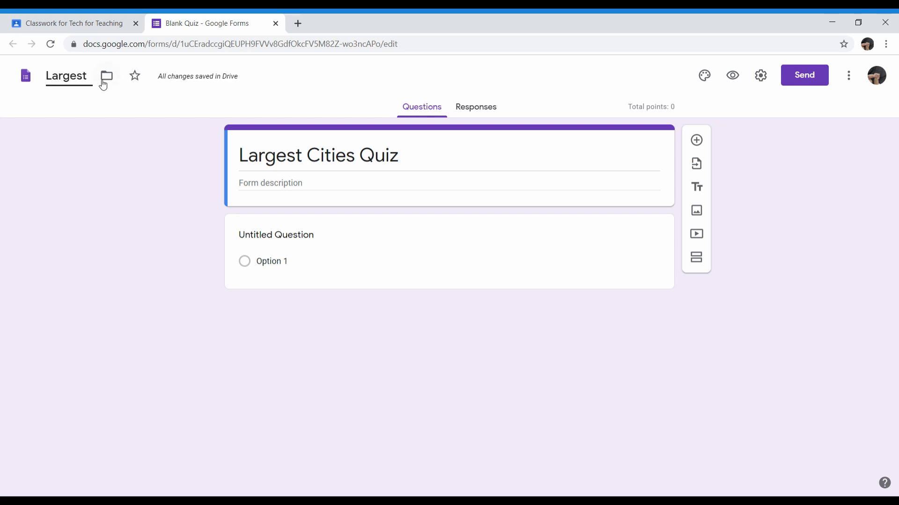
pyautogui.write('Cities Quiz')
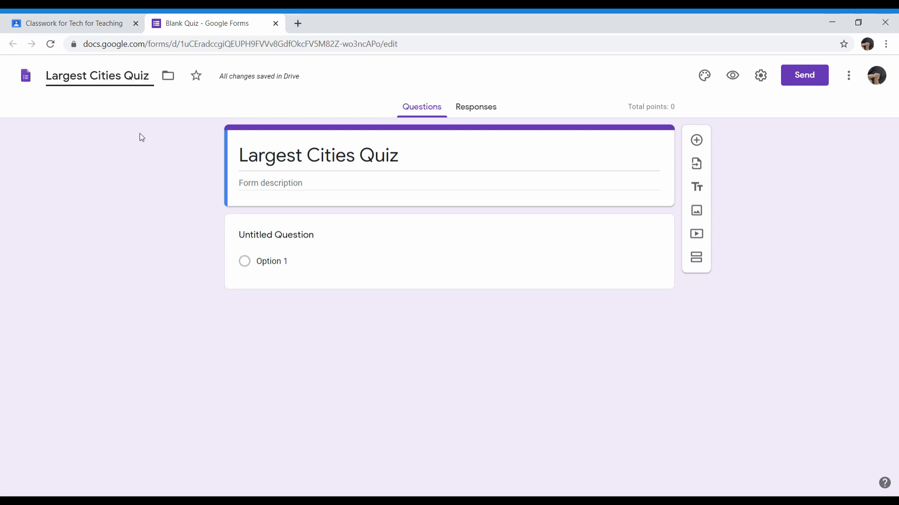
# Step: Turn the untitled question into the short-answer question "Type your name" and view the available question types
pyautogui.click(270, 242)
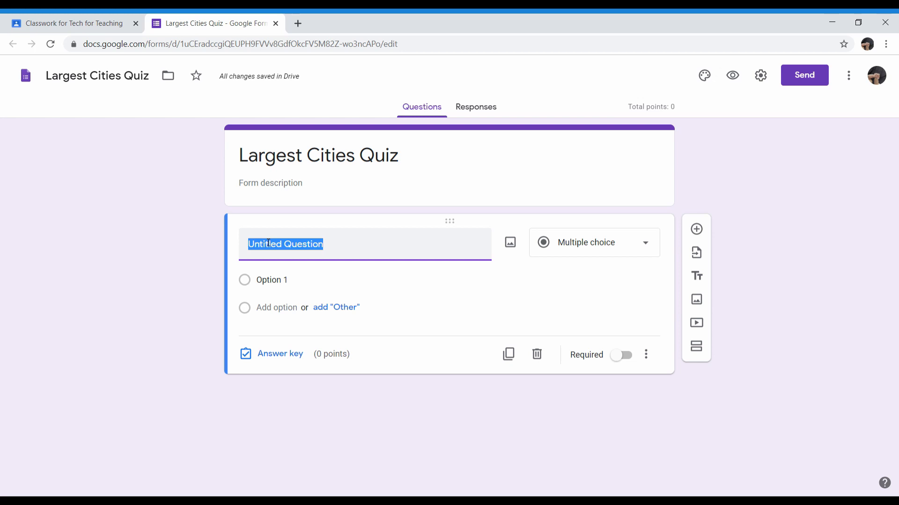
pyautogui.write('Type your name')
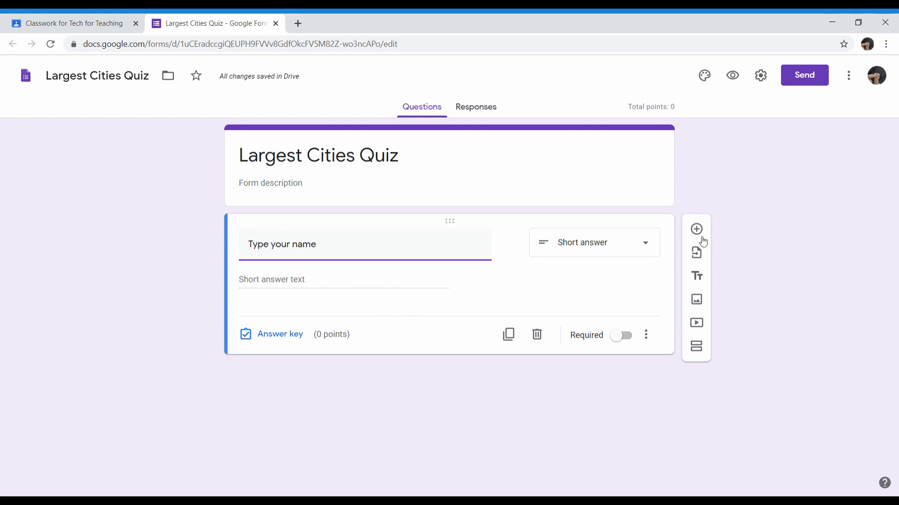
pyautogui.click(595, 251)
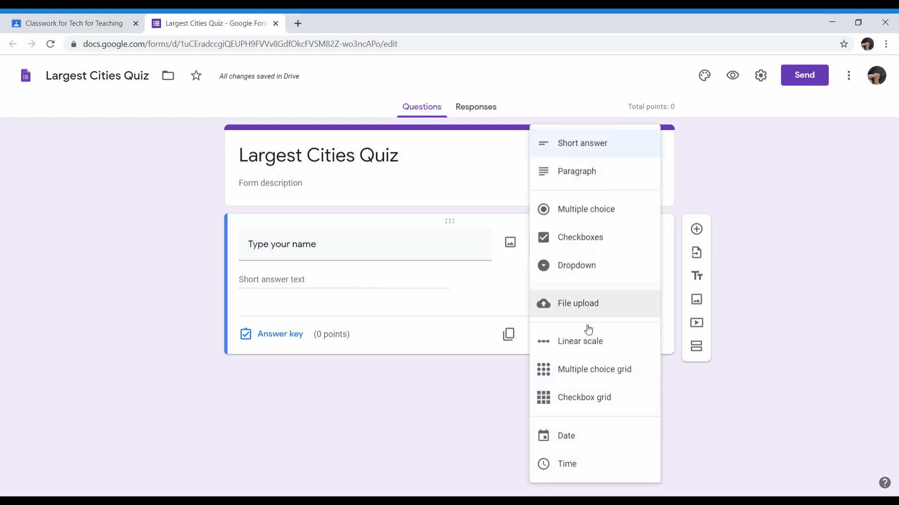
pyautogui.click(784, 281)
# Step: Add a multiple-choice question reading "1. Which city is the largest?" below the name question
pyautogui.click(696, 228)
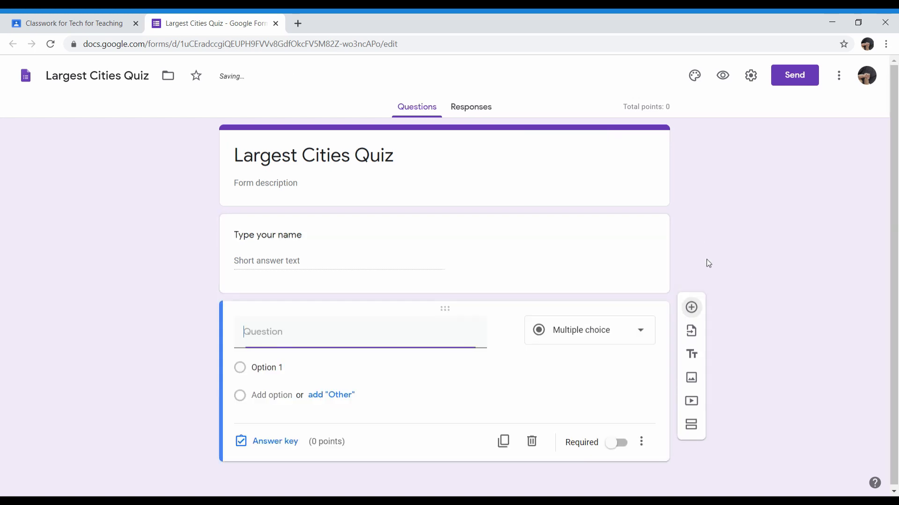
pyautogui.write('1')
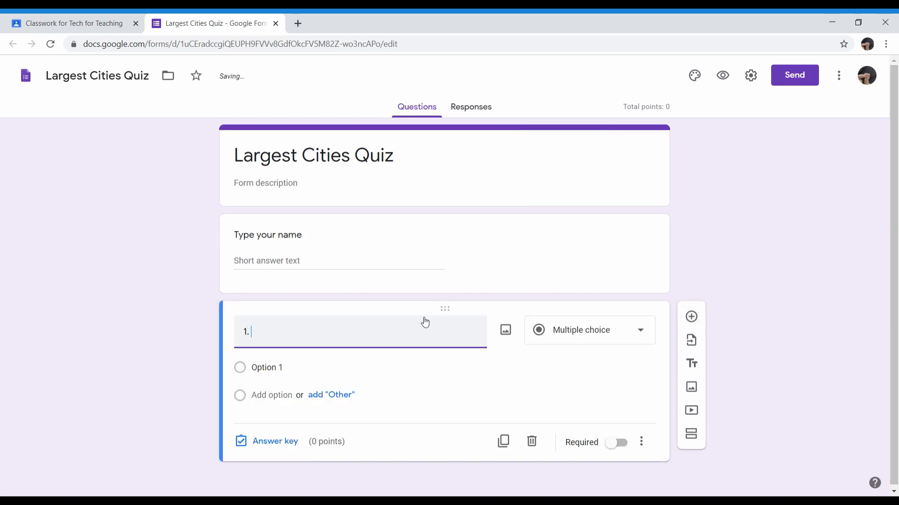
pyautogui.write('. Whaich citi is th')
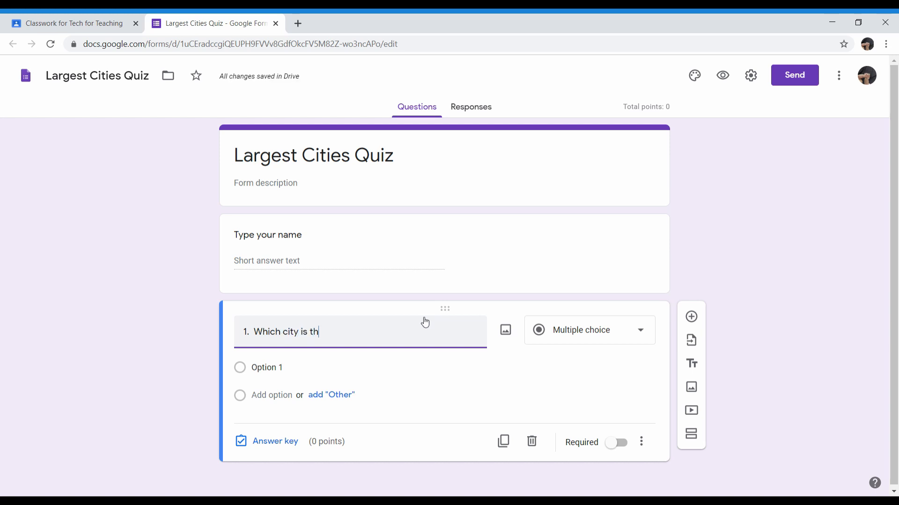
pyautogui.write('e largest?')
# Step: Give the largest-city question the answer options "Los Angeles" and "New York", keeping it multiple choice
pyautogui.click(271, 369)
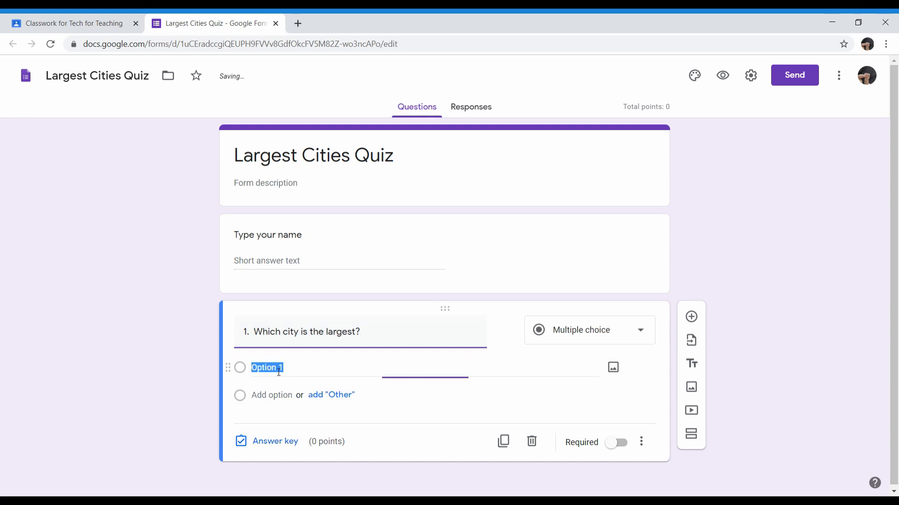
pyautogui.click(576, 339)
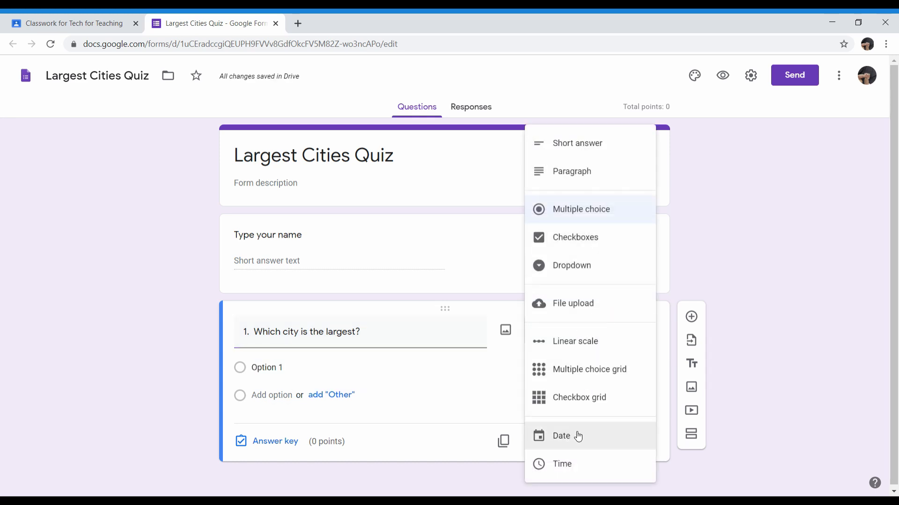
pyautogui.click(303, 374)
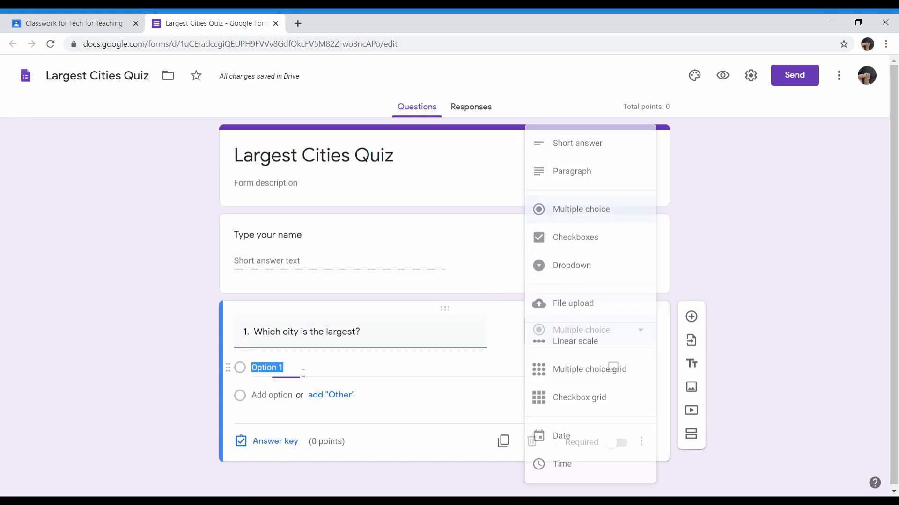
pyautogui.press('BackSpace')
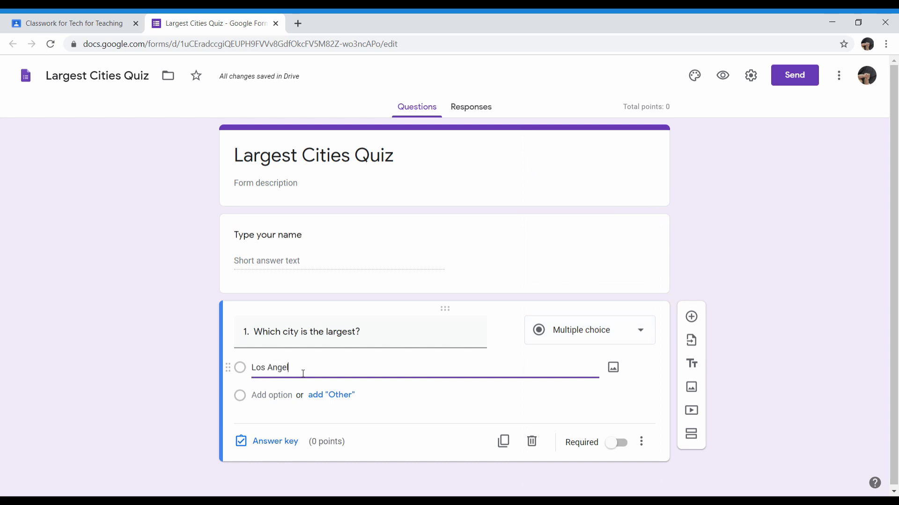
pyautogui.write('Los Angeles')
pyautogui.press('Return')
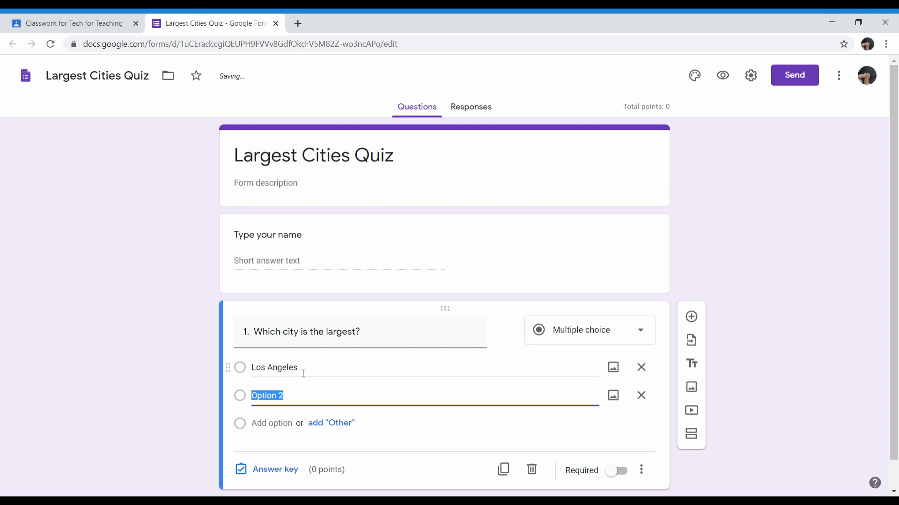
pyautogui.write('New York')
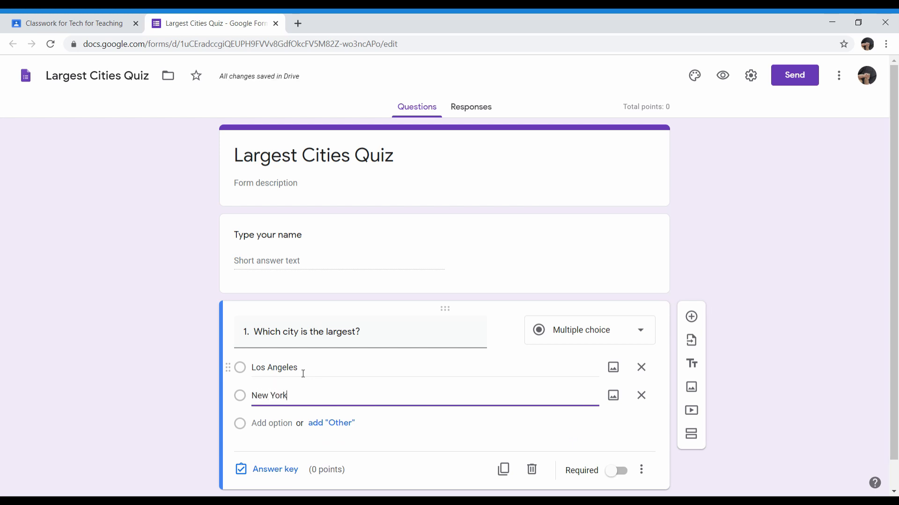
pyautogui.click(739, 222)
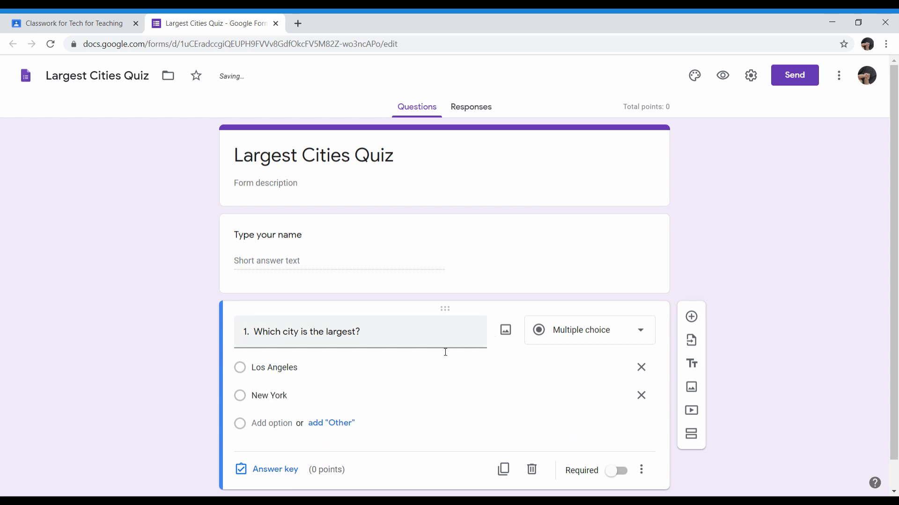
pyautogui.scroll(-1, 446, 352)
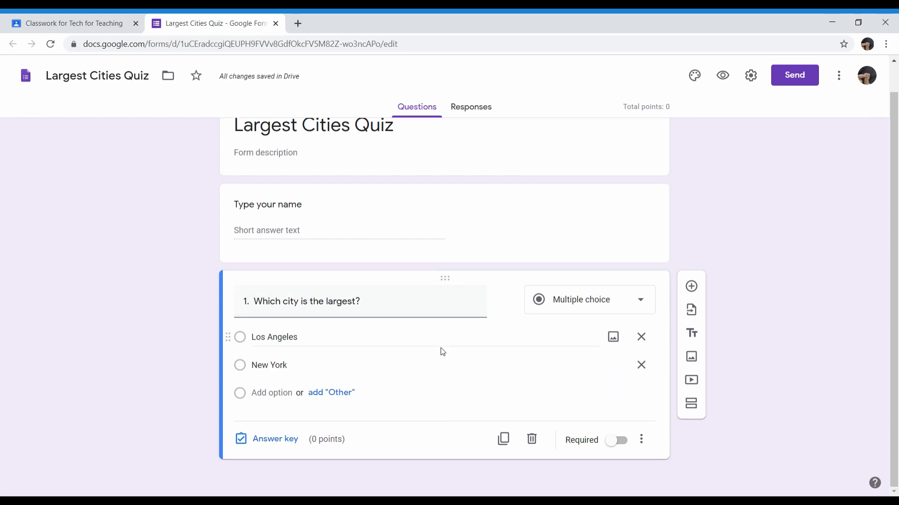
pyautogui.click(693, 292)
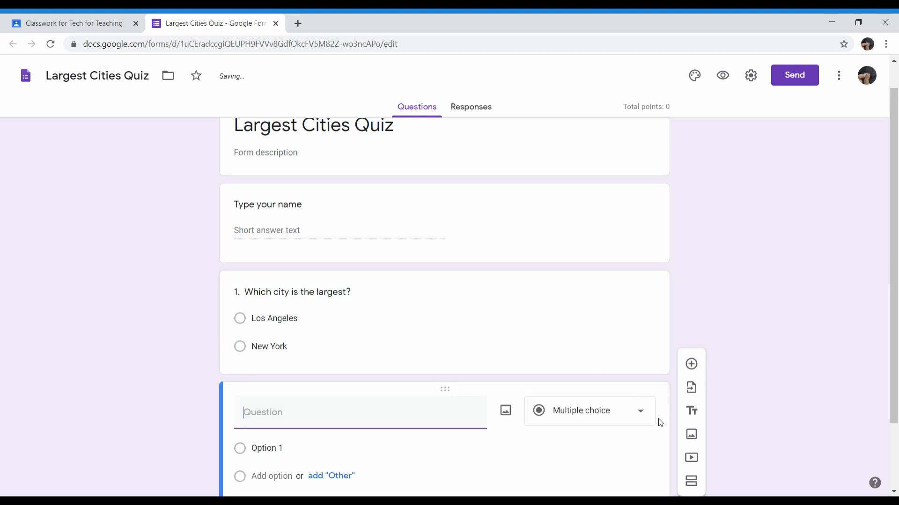
pyautogui.click(641, 439)
pyautogui.click(537, 440)
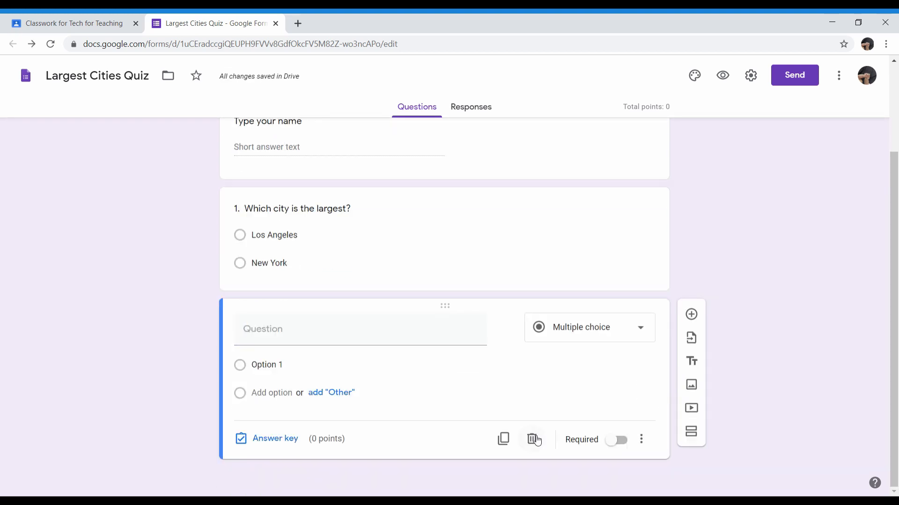
pyautogui.click(642, 440)
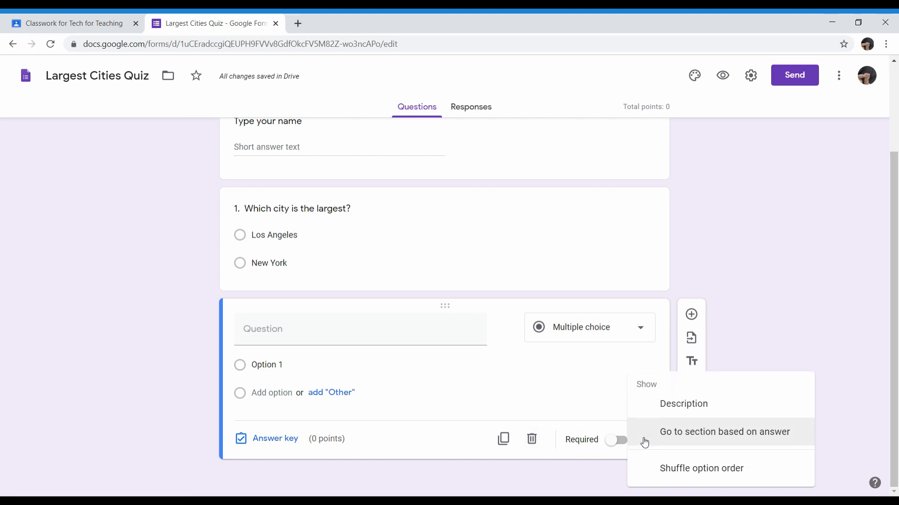
pyautogui.click(537, 443)
pyautogui.click(536, 444)
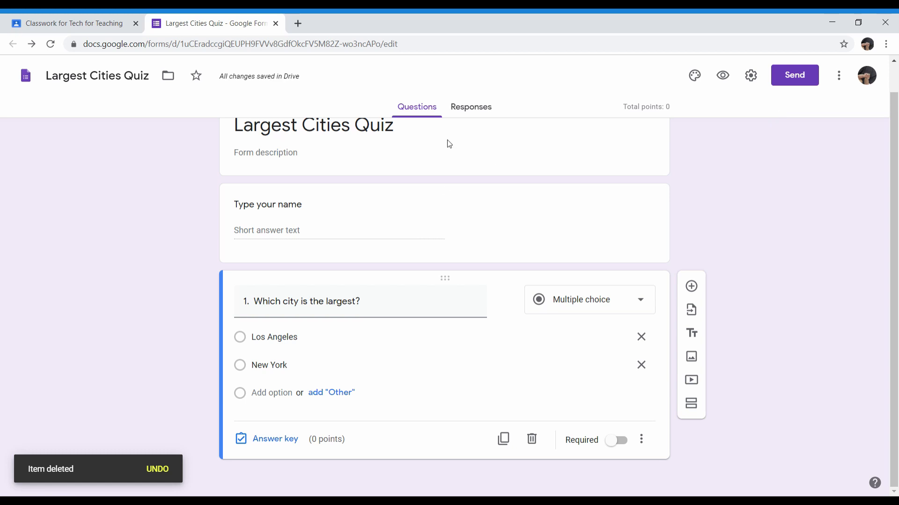
# Step: Return to Google Classroom, preview the Largest Cities Quiz form attached to the quiz assignment, and leave the assignment as a draft
pyautogui.click(104, 18)
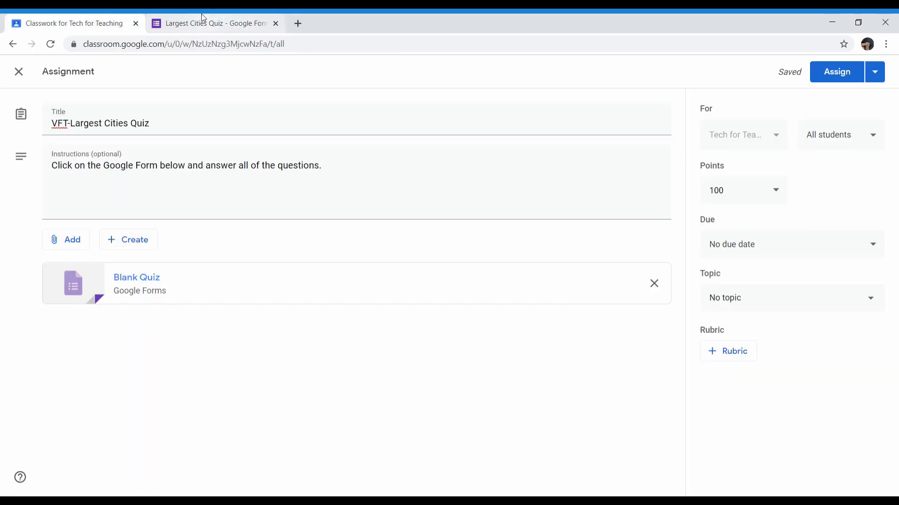
pyautogui.click(201, 20)
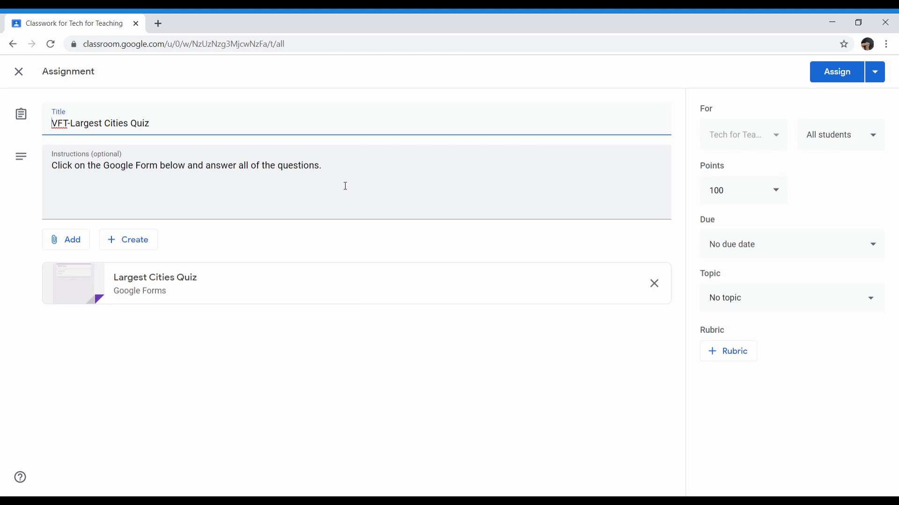
pyautogui.click(147, 278)
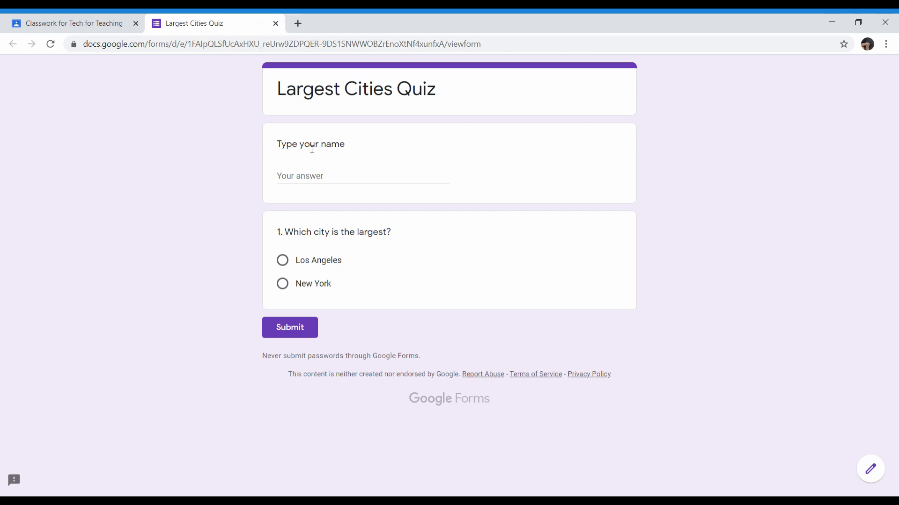
pyautogui.click(311, 176)
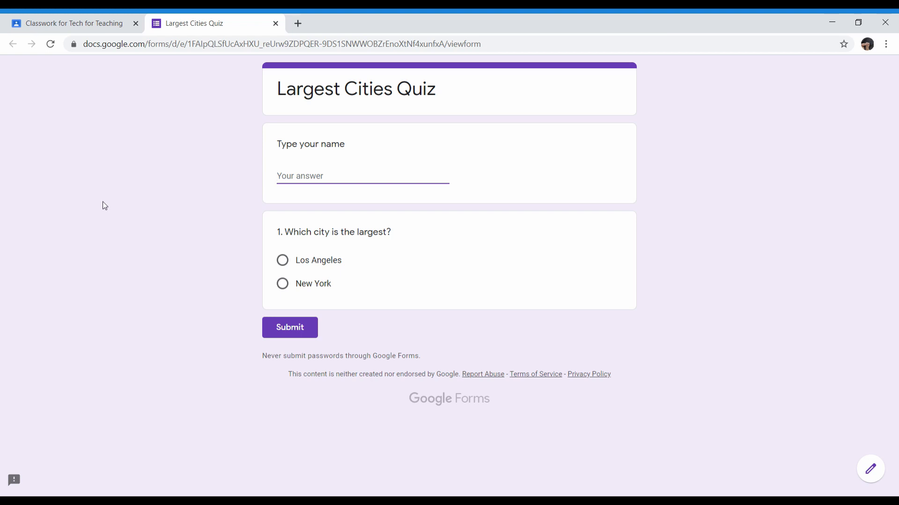
pyautogui.click(83, 18)
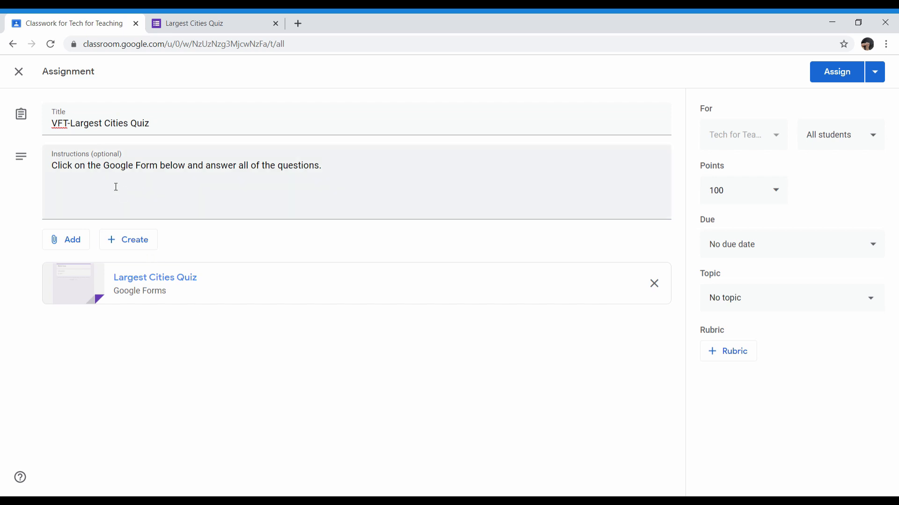
pyautogui.click(18, 73)
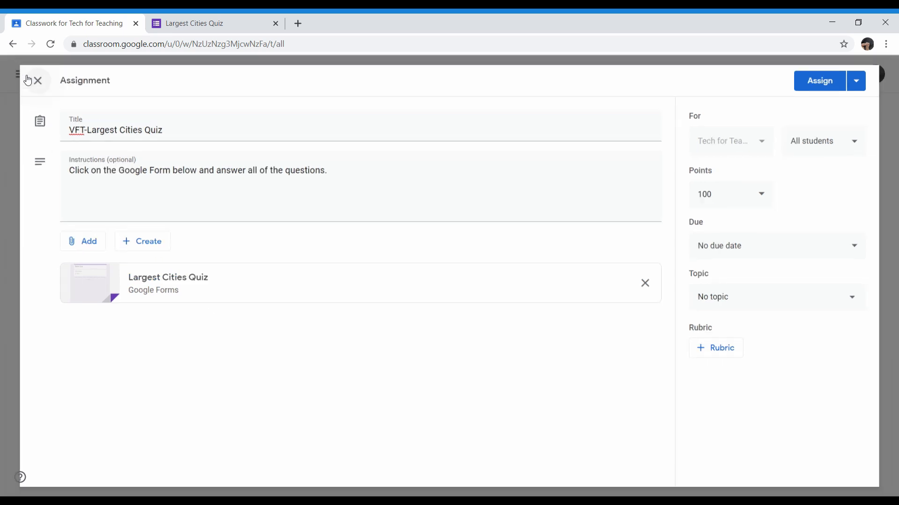
# Step: Create a short-answer question post reading "What is your favorite city?" without instructions or attachments, and publish it to the class
pyautogui.click(255, 123)
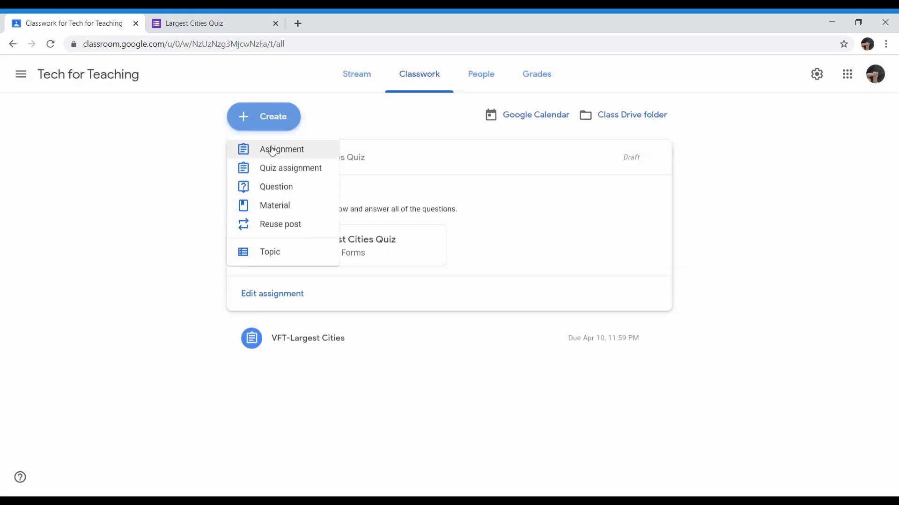
pyautogui.click(282, 192)
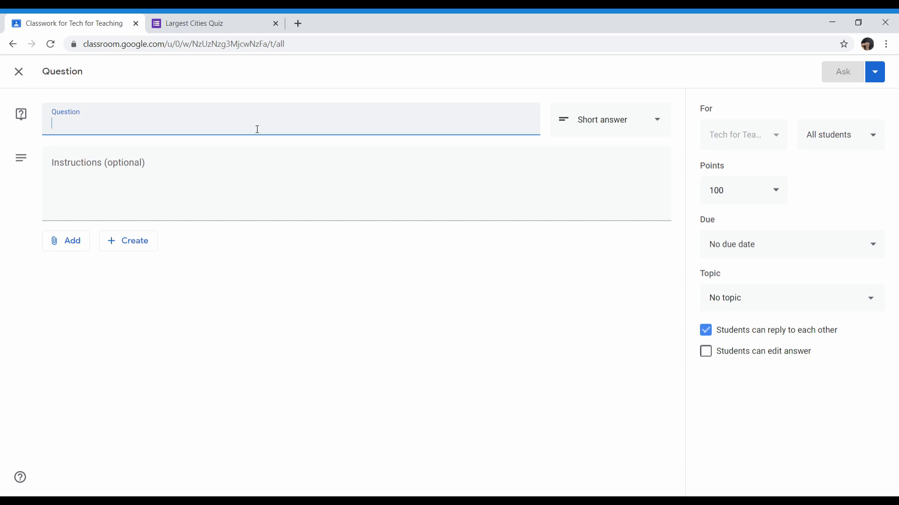
pyautogui.write('What is your')
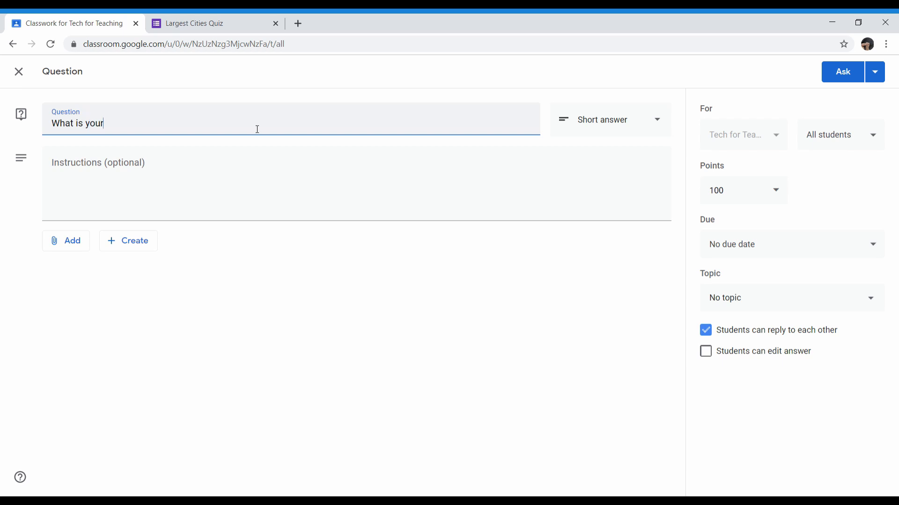
pyautogui.write(' favorite city')
pyautogui.click(177, 193)
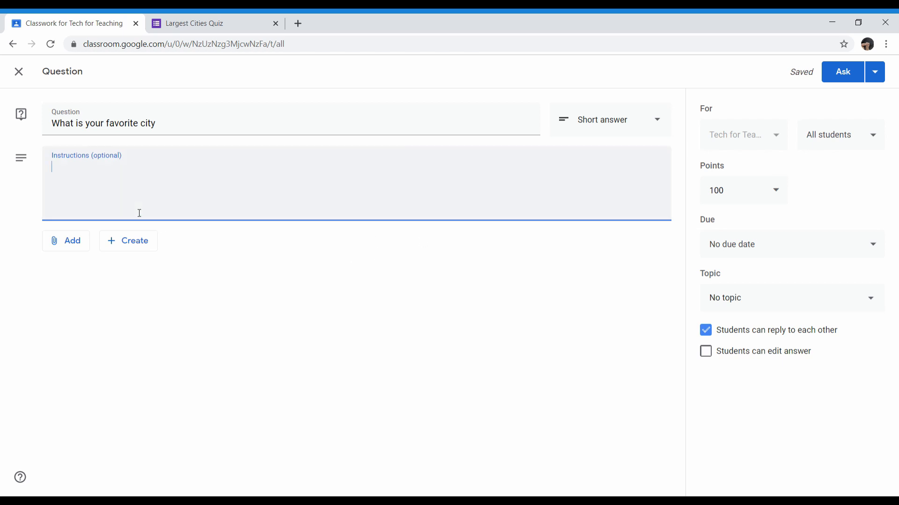
pyautogui.click(75, 247)
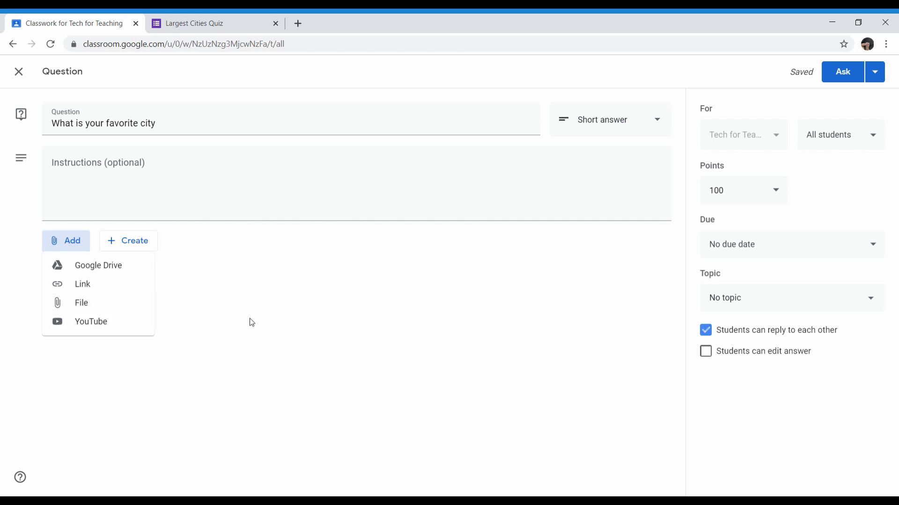
pyautogui.click(225, 122)
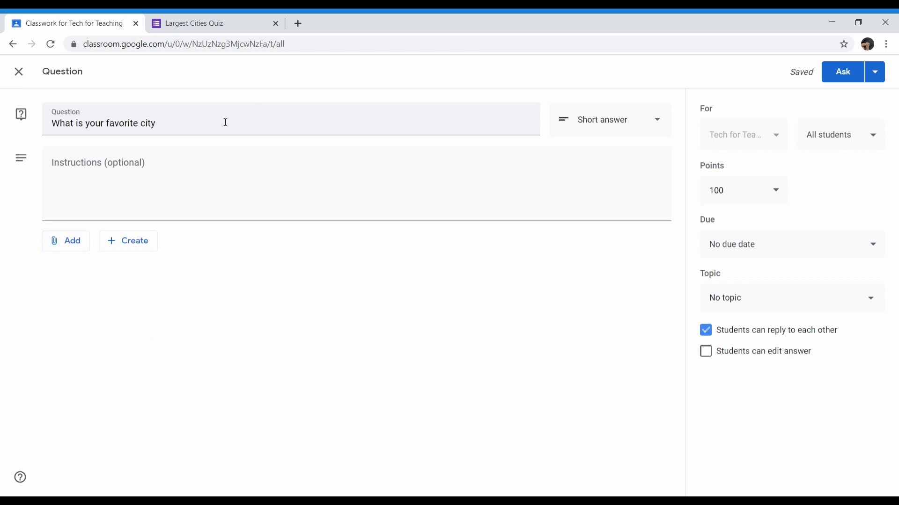
pyautogui.write('?')
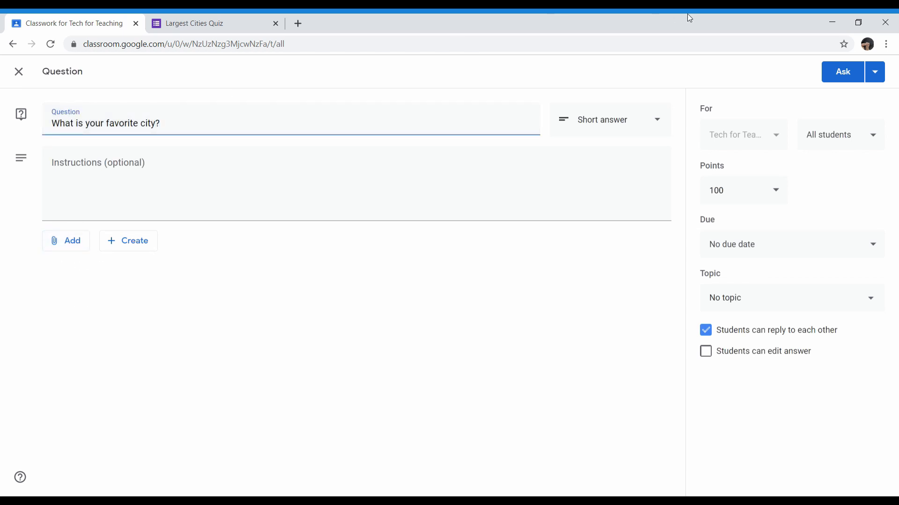
pyautogui.click(837, 73)
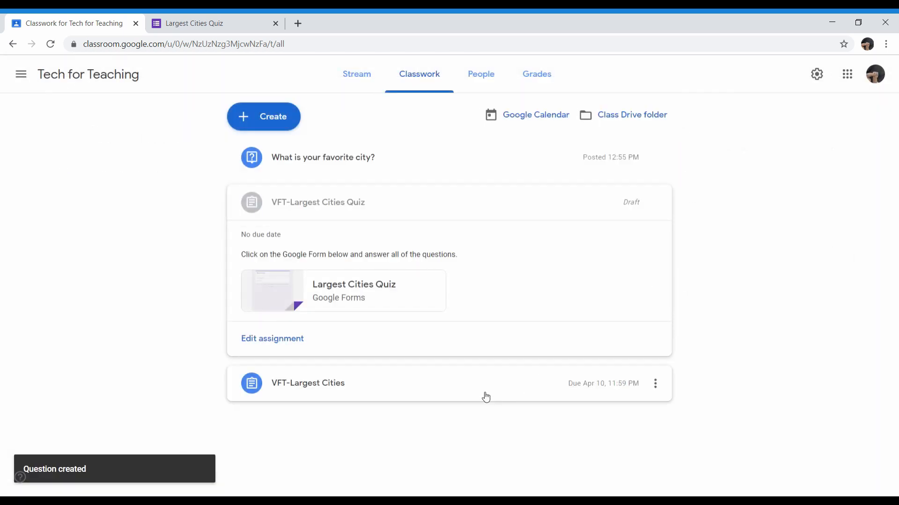
# Step: Review the student answers for the favorite city question and return to the classwork list
pyautogui.click(316, 163)
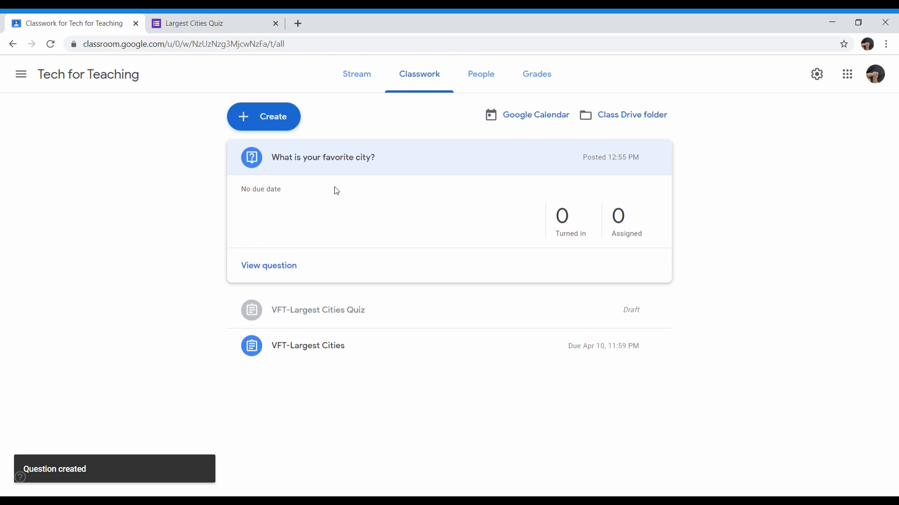
pyautogui.click(567, 223)
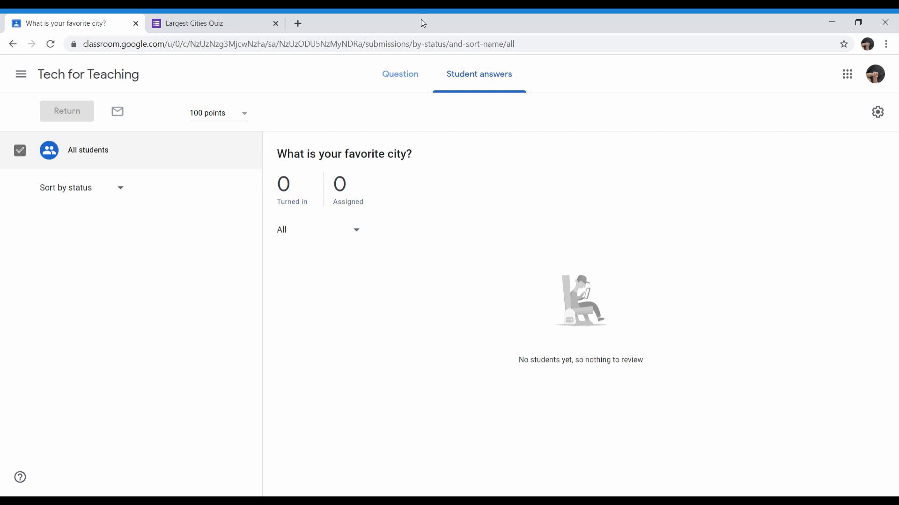
pyautogui.click(13, 47)
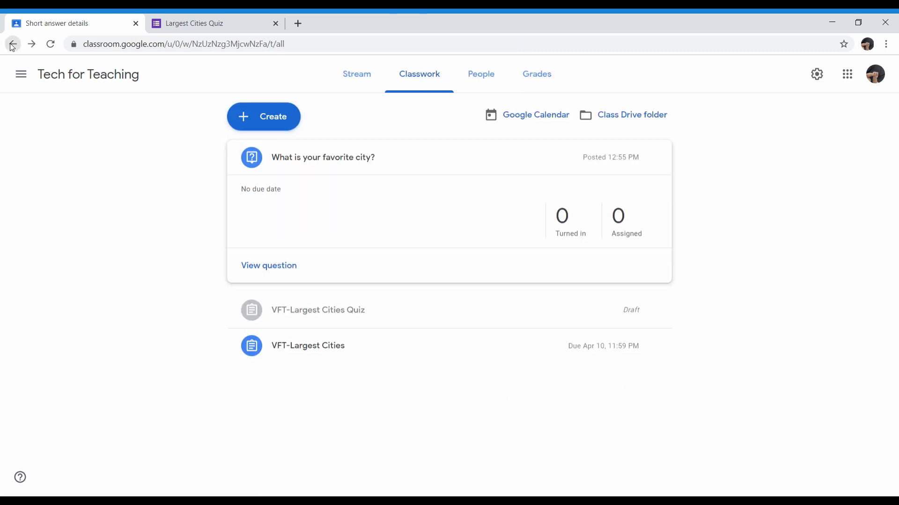
# Step: Add a classwork topic named "Virtual Field Trip-Largest Cities"
pyautogui.click(270, 128)
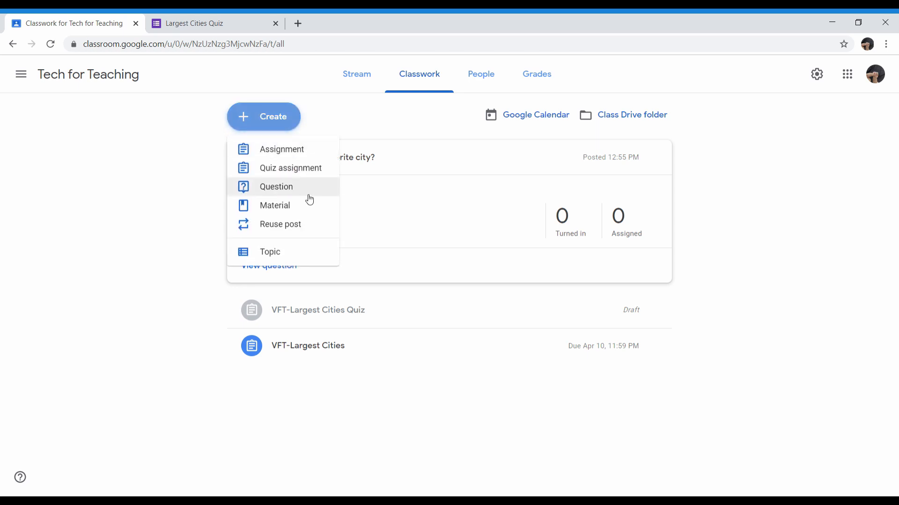
pyautogui.click(297, 252)
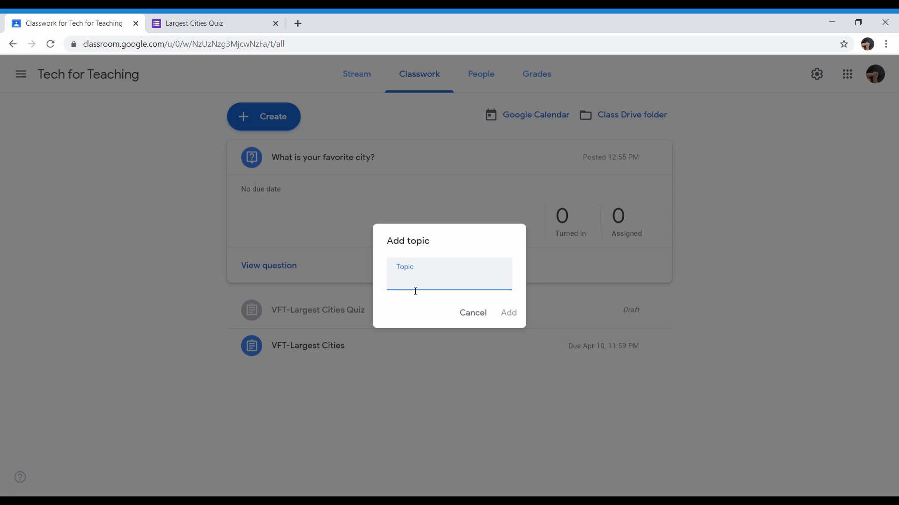
pyautogui.write('Virtual Field Trip0')
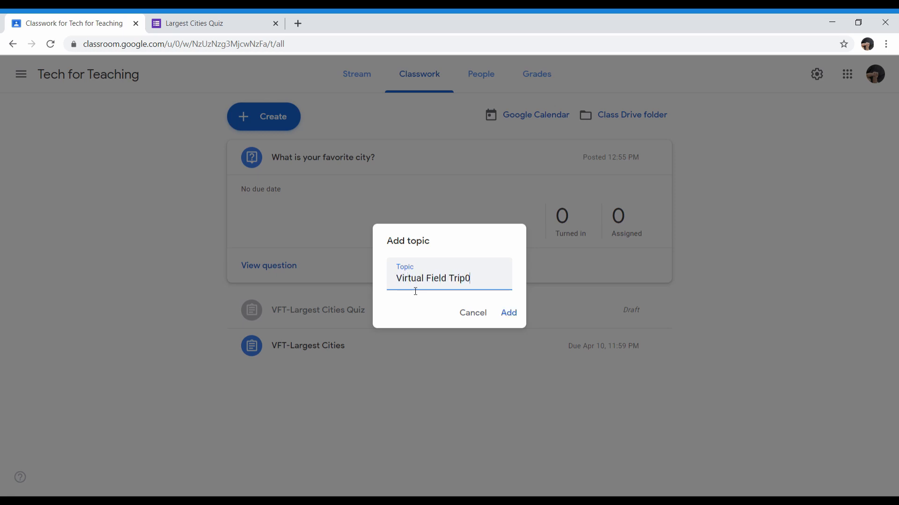
pyautogui.write('Largest Cities')
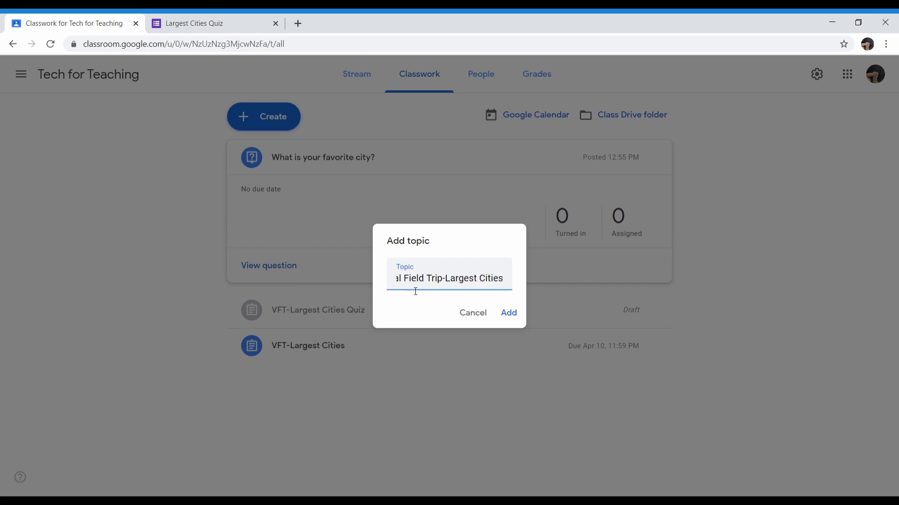
pyautogui.click(510, 314)
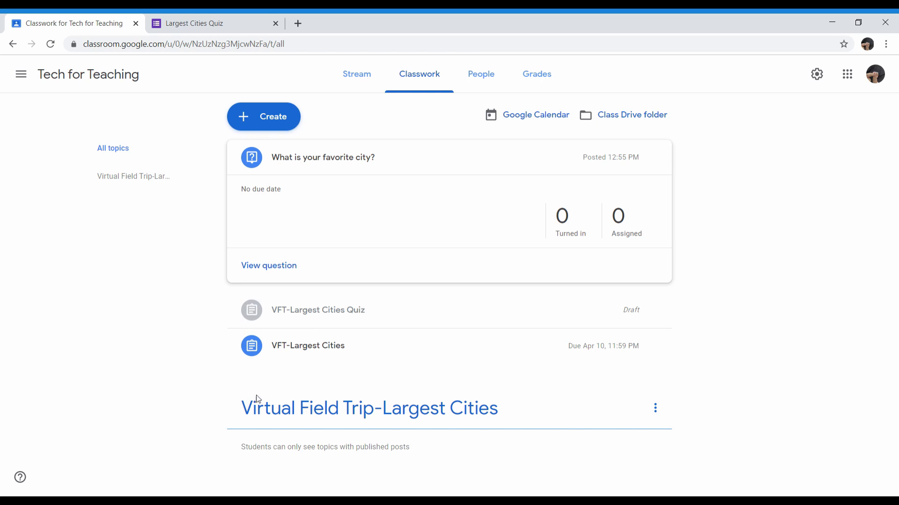
# Step: Move the favorite city question, the VFT-Largest Cities Quiz draft and the VFT-Largest Cities assignment into the Virtual Field Trip-Largest Cities topic
pyautogui.moveTo(333, 159); pyautogui.dragTo(351, 293)
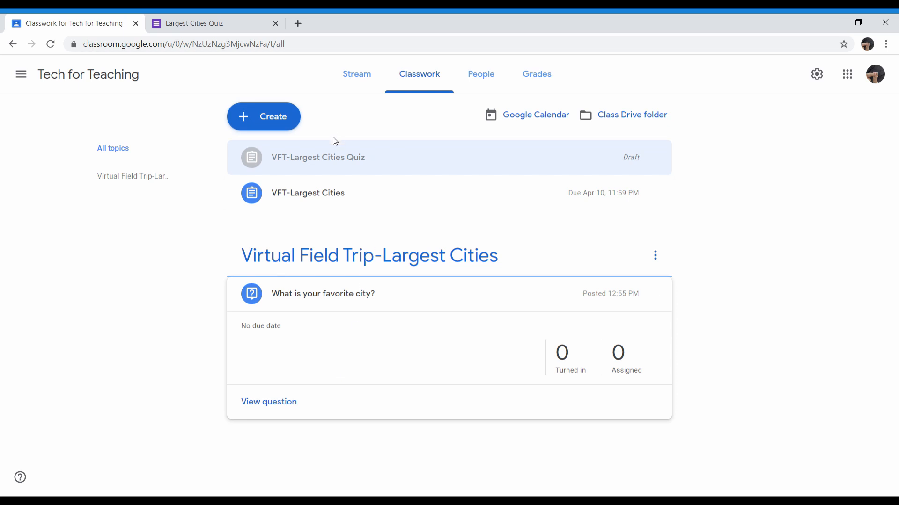
pyautogui.moveTo(332, 160); pyautogui.dragTo(340, 305)
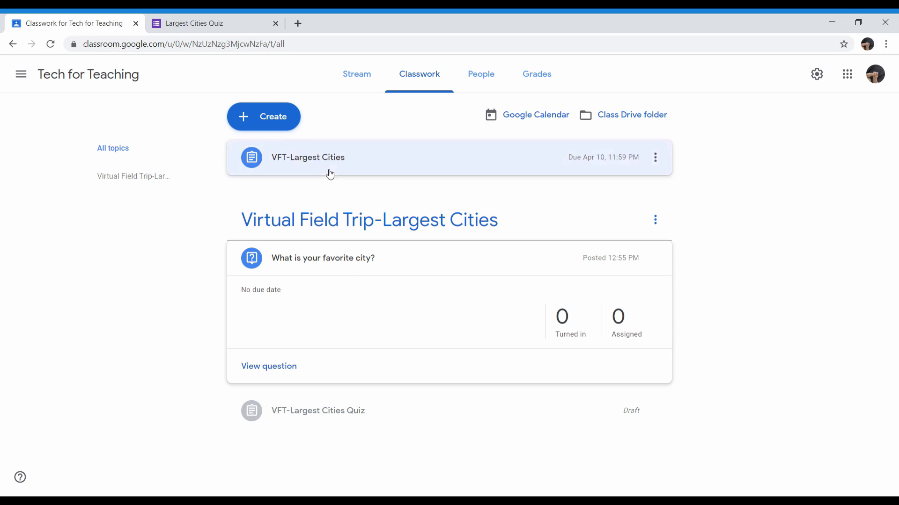
pyautogui.moveTo(330, 174); pyautogui.dragTo(318, 318)
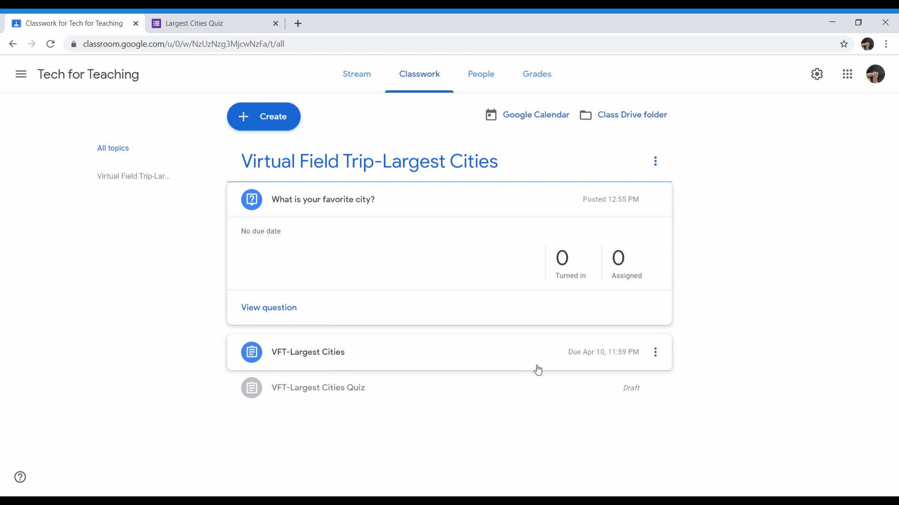
pyautogui.click(253, 200)
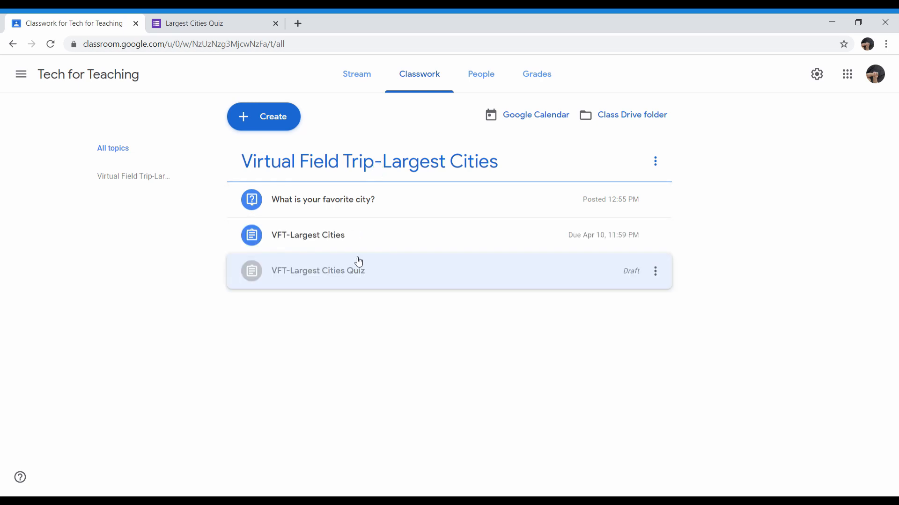
# Step: Open the VFT-Largest Cities Quiz draft for editing and assign it to all students
pyautogui.click(372, 280)
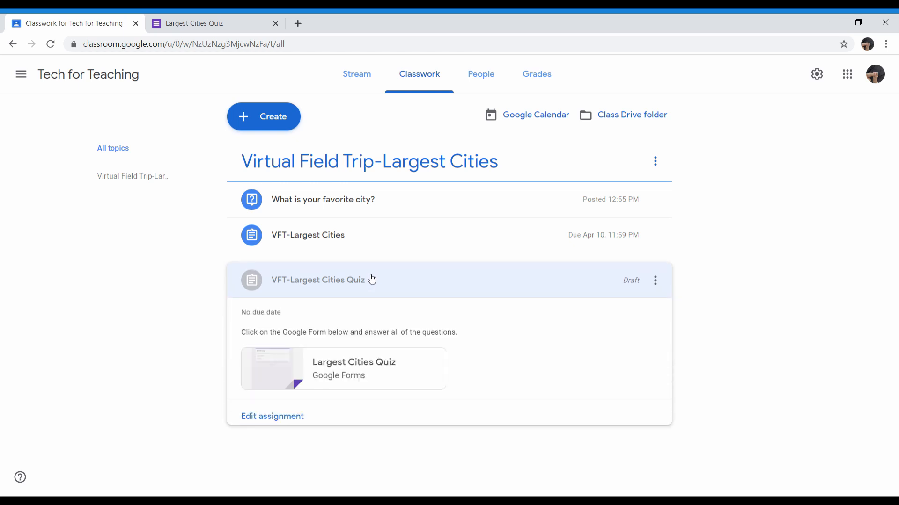
pyautogui.click(249, 423)
pyautogui.click(835, 74)
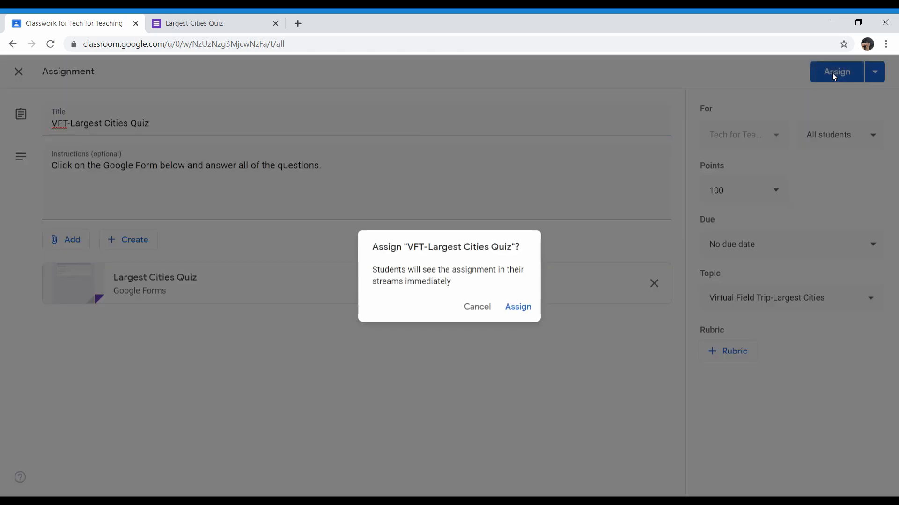
pyautogui.click(514, 313)
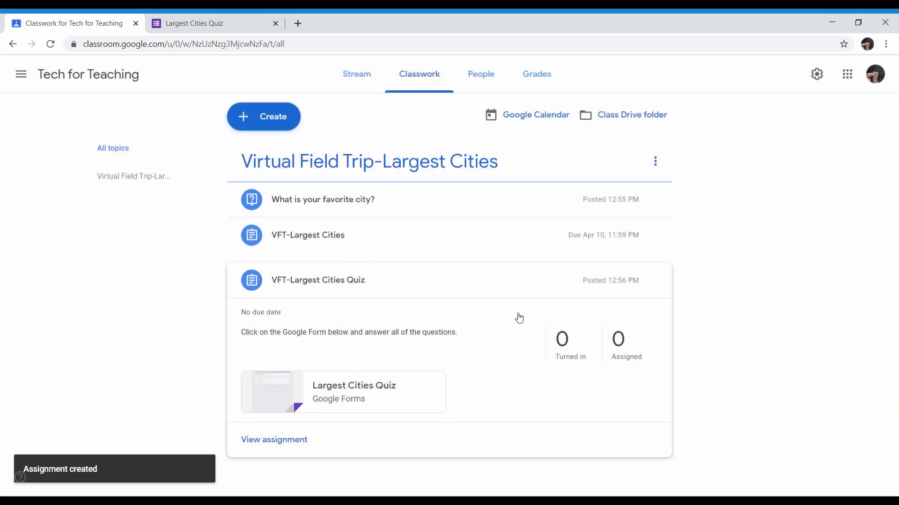
# Step: Move the VFT-Largest Cities assignment above the favorite city question in the Virtual Field Trip-Largest Cities topic
pyautogui.click(656, 282)
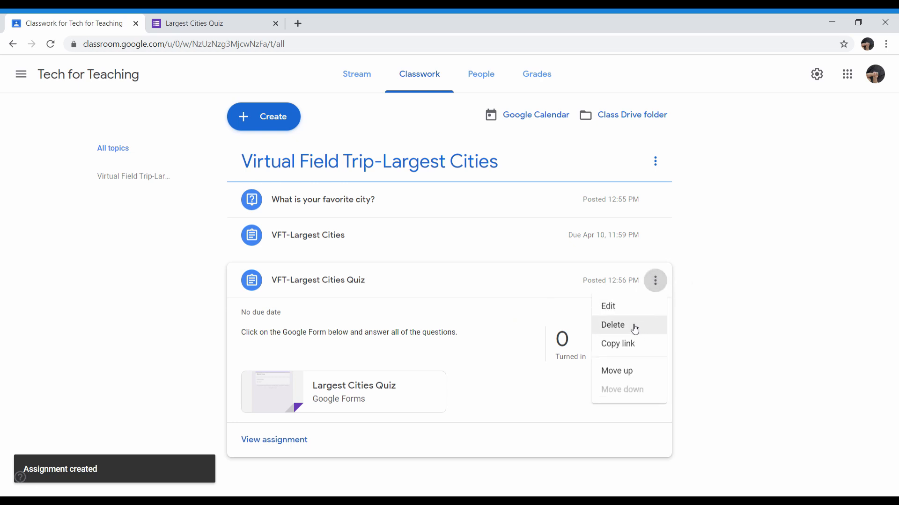
pyautogui.click(756, 311)
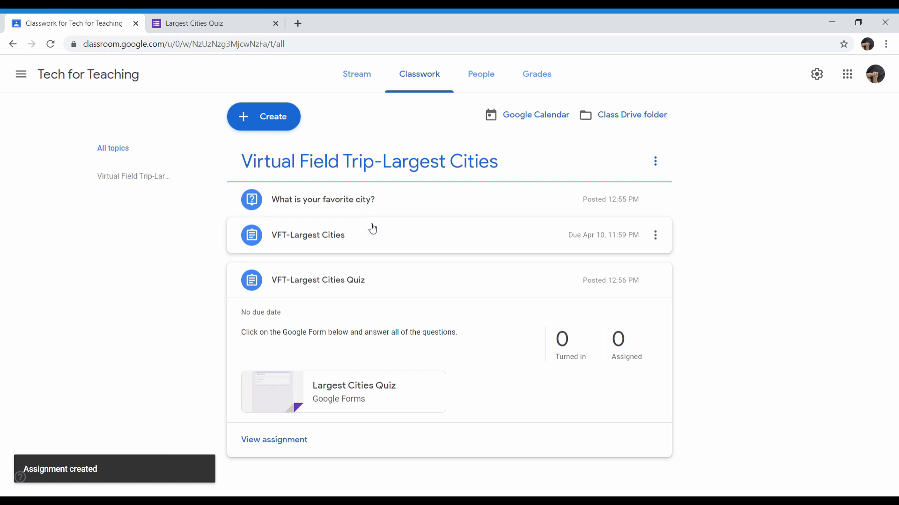
pyautogui.moveTo(371, 246); pyautogui.dragTo(368, 201)
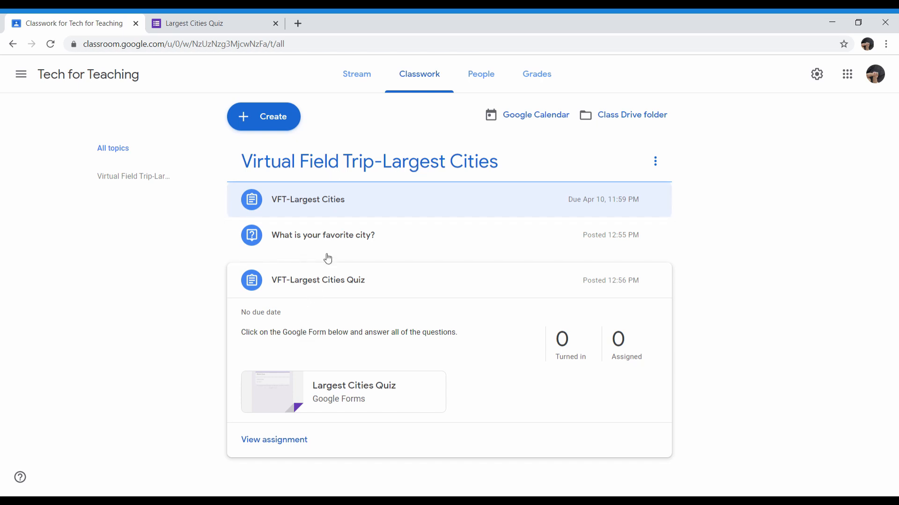
# Step: Review the details of the VFT-Largest Cities assignment, the favorite city question and the VFT-Largest Cities Quiz
pyautogui.click(299, 211)
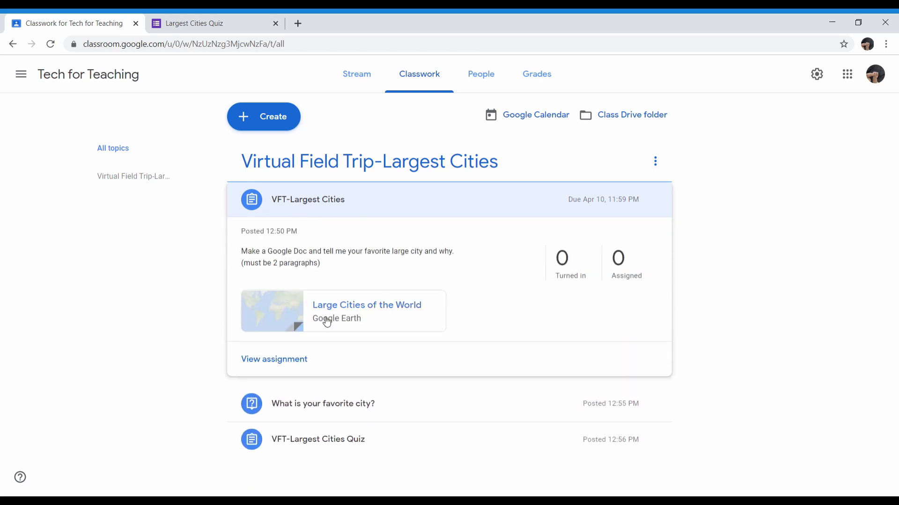
pyautogui.click(338, 402)
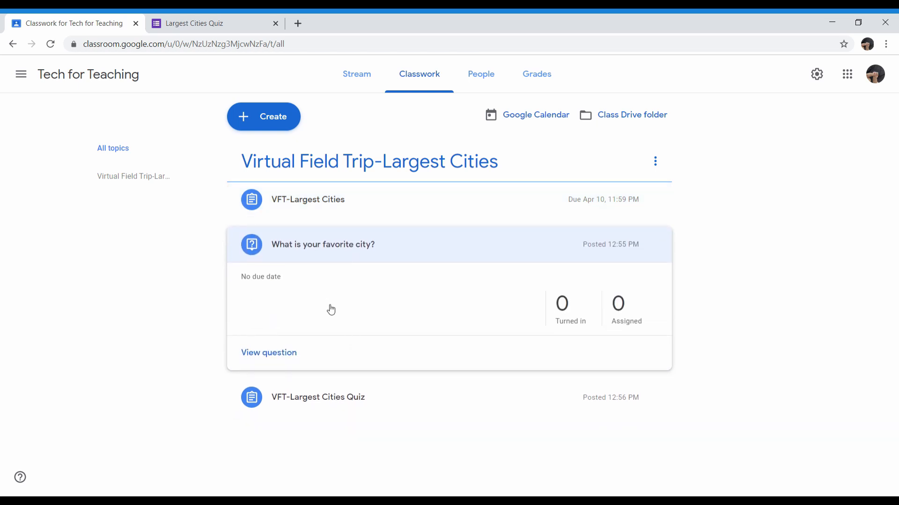
pyautogui.click(339, 397)
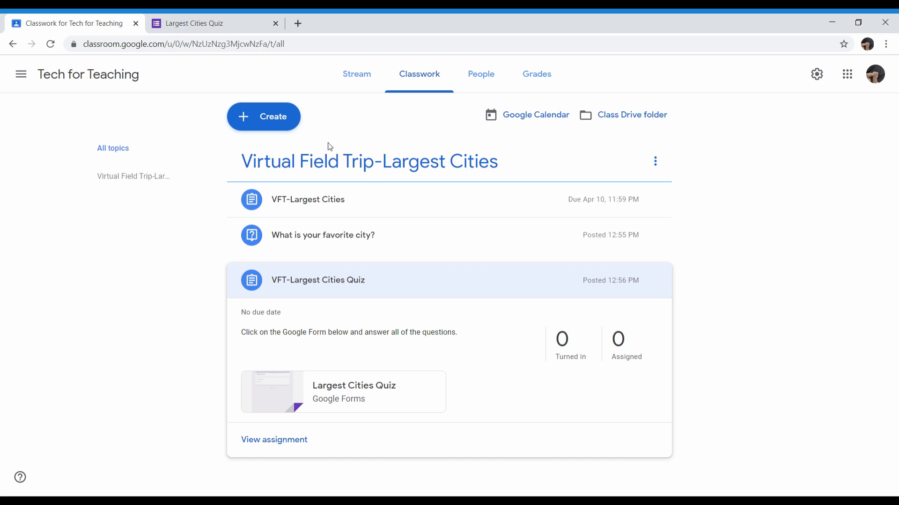
# Step: View the Virtual Field Trip-Largest Cities topic on its own page and return to the full classwork list
pyautogui.click(357, 165)
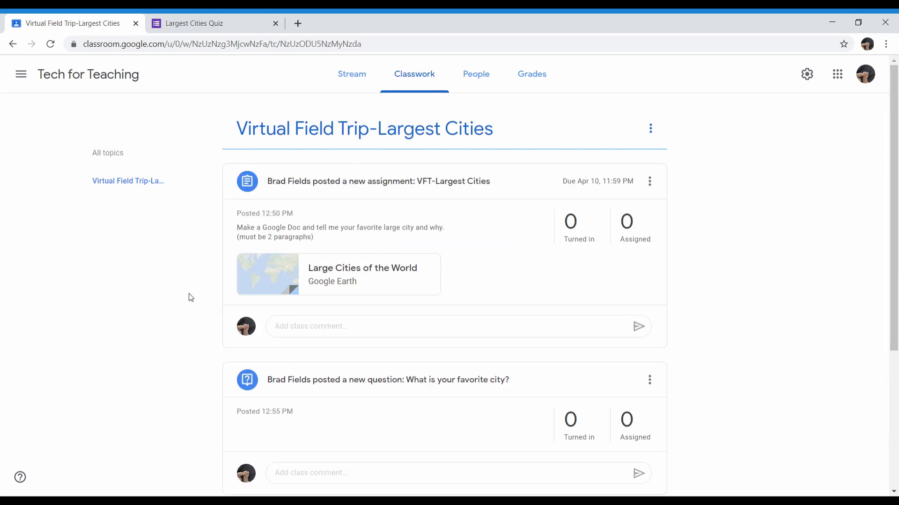
pyautogui.scroll(-4, 191, 297)
pyautogui.scroll(4, 191, 297)
pyautogui.click(13, 45)
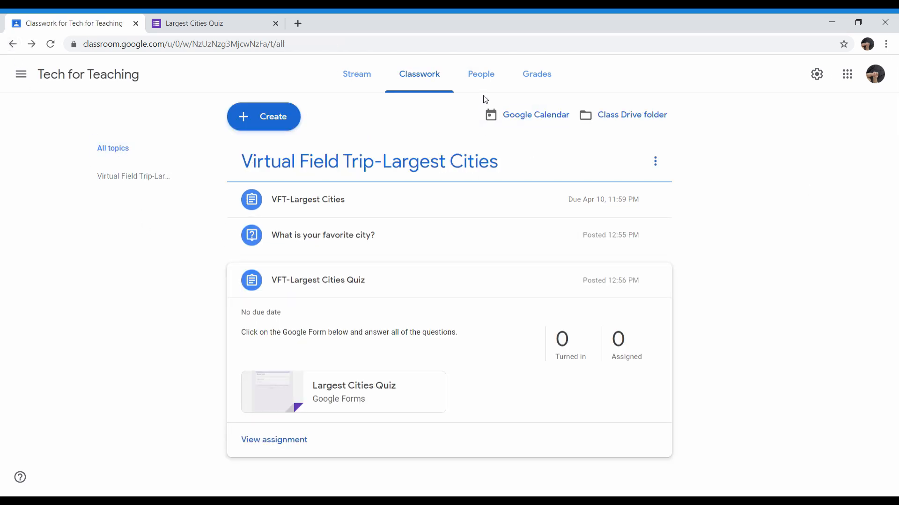
# Step: Open the class roster and examine the student's individual options and the bulk actions for selected students
pyautogui.click(493, 76)
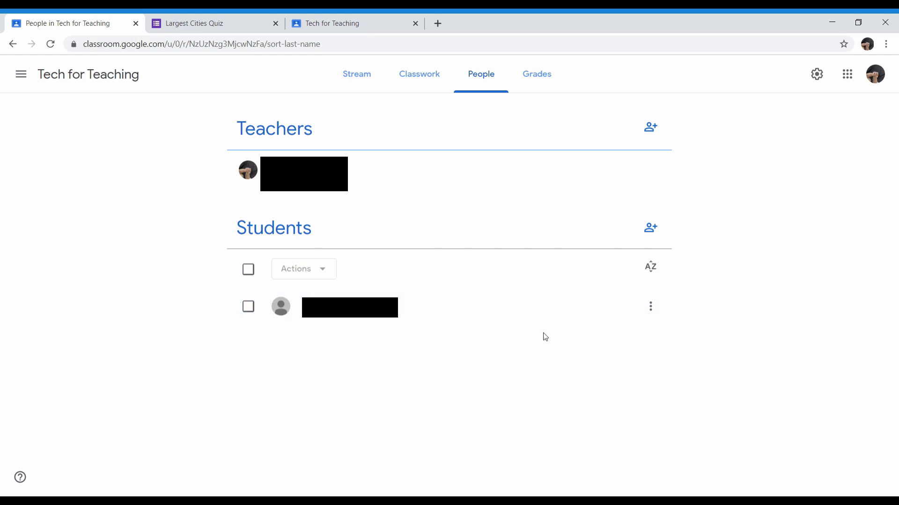
pyautogui.click(652, 314)
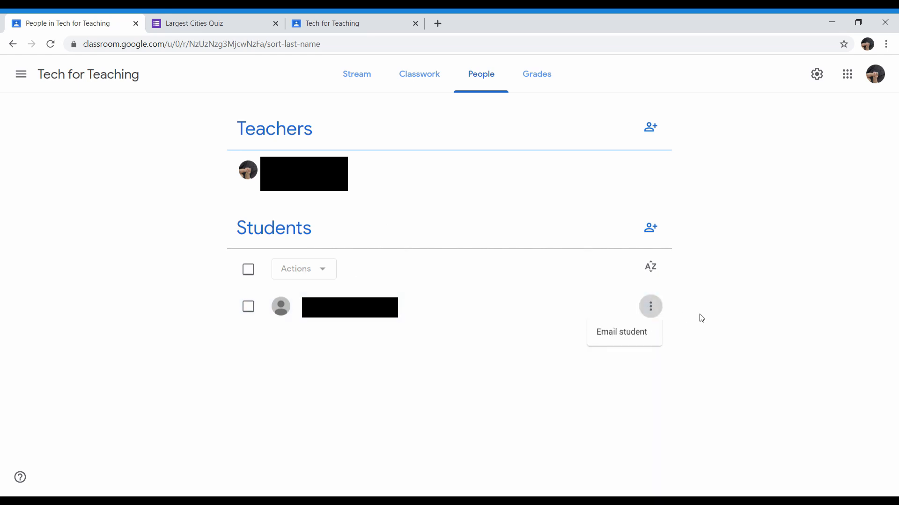
pyautogui.click(194, 347)
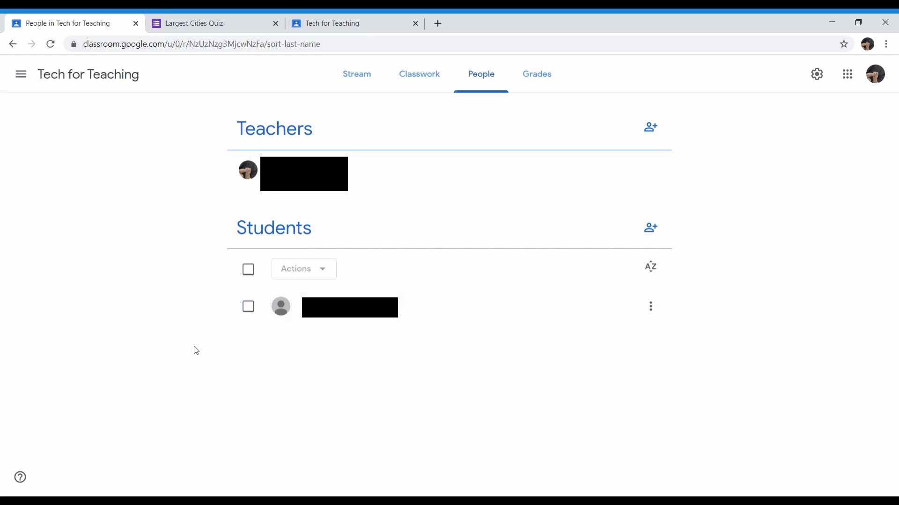
pyautogui.click(248, 306)
pyautogui.click(311, 276)
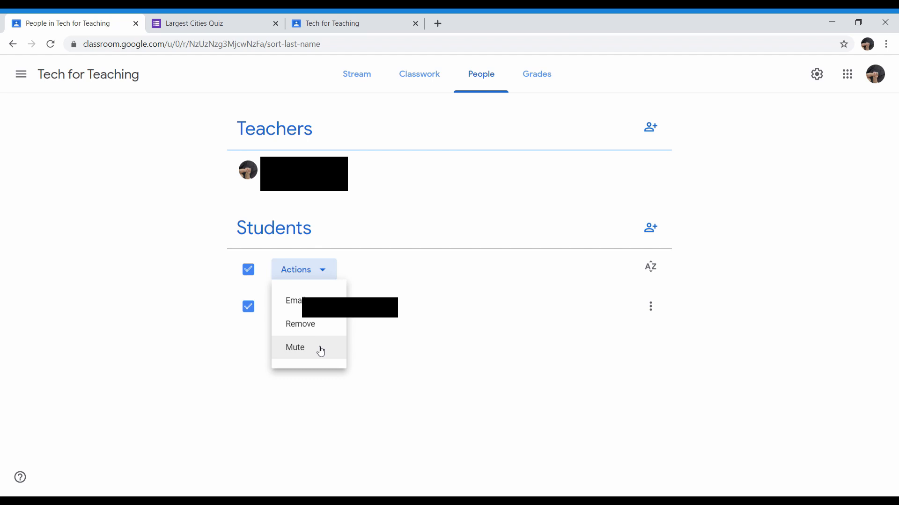
pyautogui.click(480, 417)
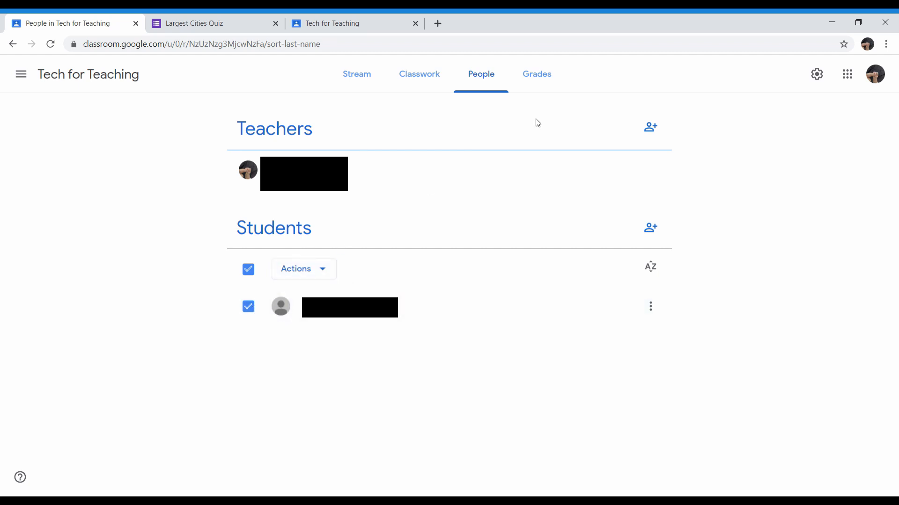
# Step: Open the class gradebook and set the student's draft grade for the VFT-Largest Cities Quiz to 90
pyautogui.click(542, 81)
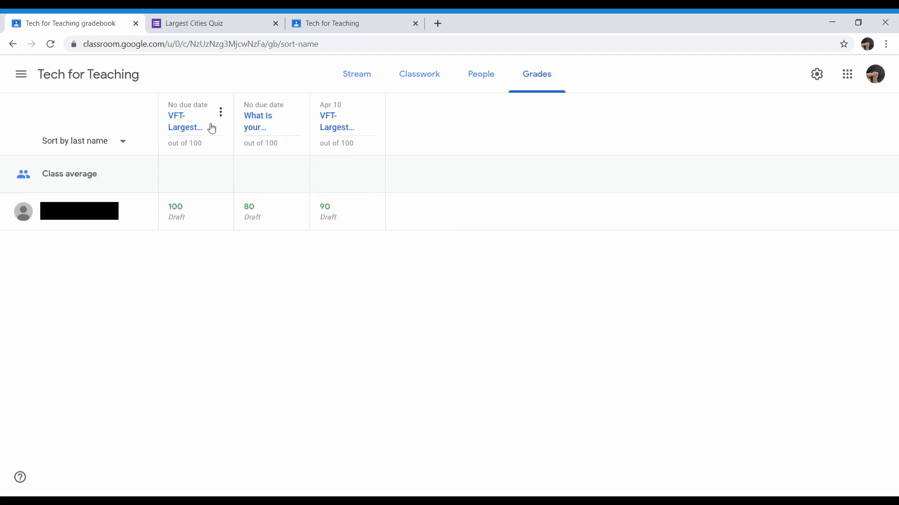
pyautogui.click(182, 213)
pyautogui.click(273, 212)
pyautogui.click(337, 213)
pyautogui.click(178, 211)
pyautogui.press('BackSpace')
pyautogui.press('BackSpace')
pyautogui.press('BackSpace')
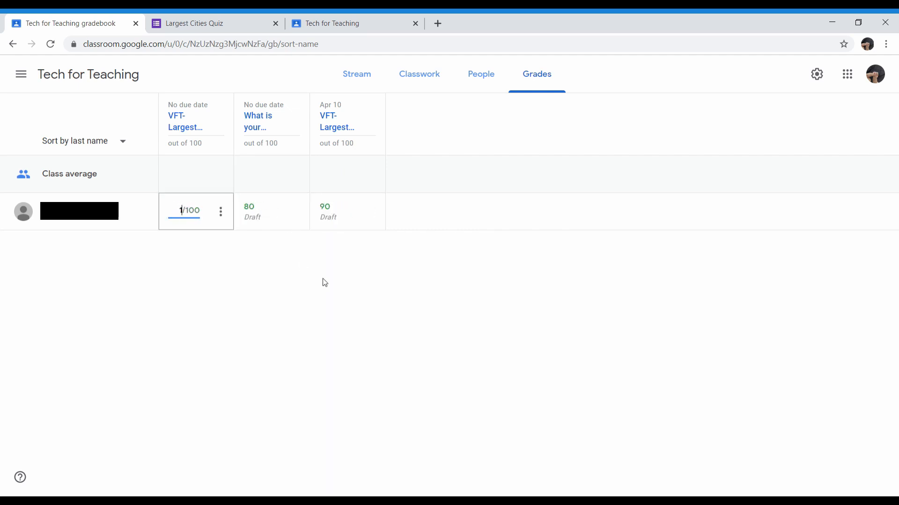
pyautogui.write('90')
pyautogui.click(325, 283)
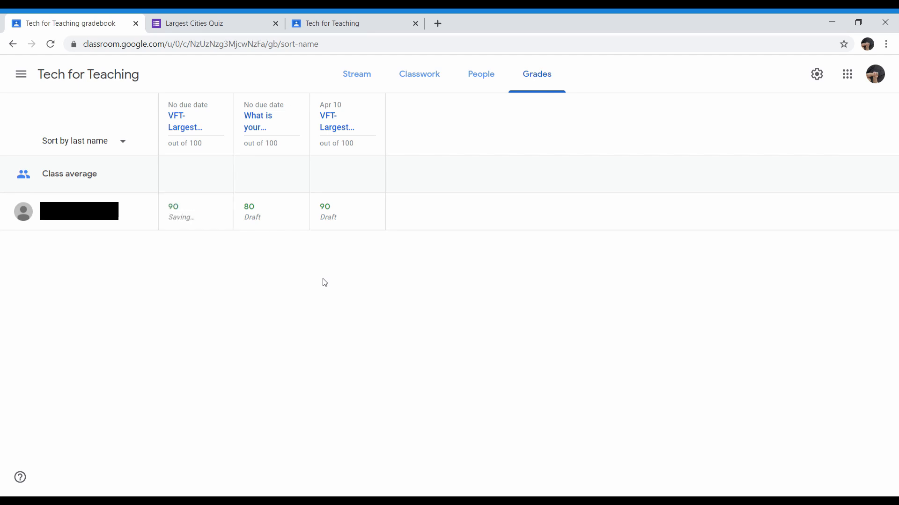
# Step: Set the student's draft grade for the "What is your favorite city?" question to 88
pyautogui.click(275, 223)
pyautogui.doubleClick(261, 210)
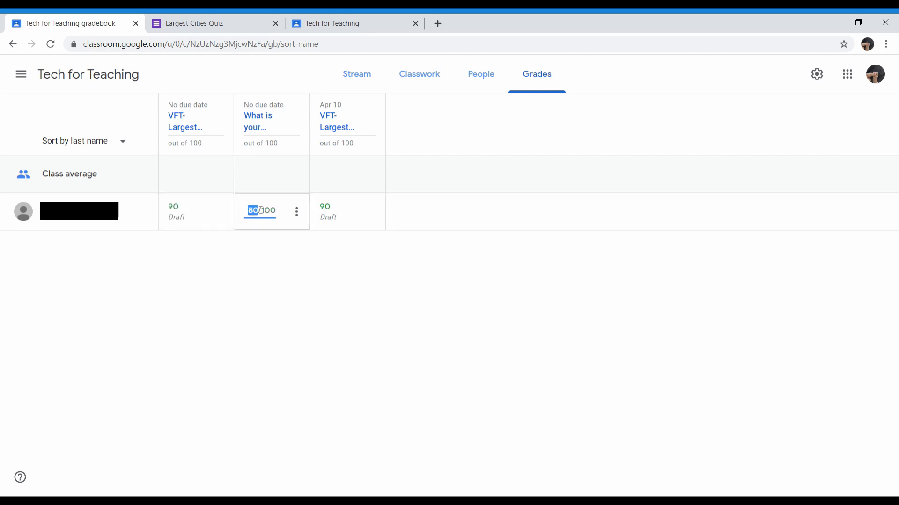
pyautogui.press('BackSpace')
pyautogui.write('88')
pyautogui.click(275, 275)
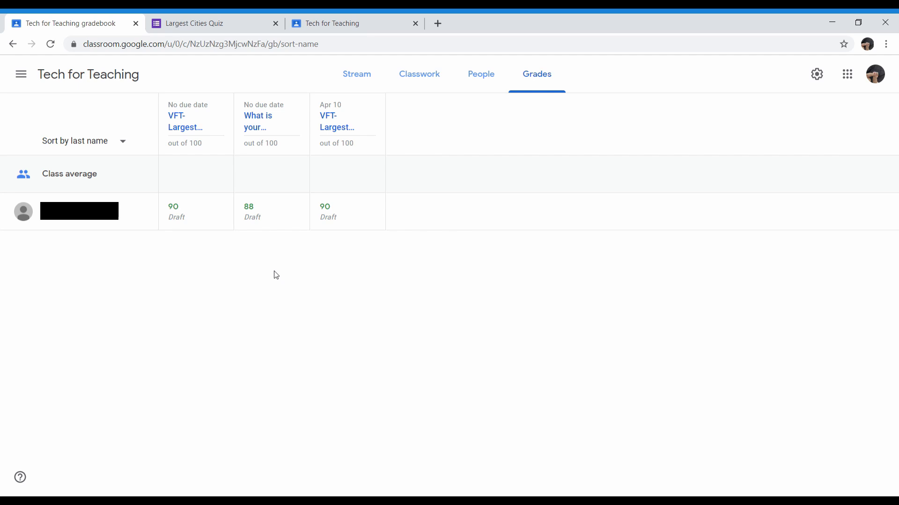
# Step: Leave the gradebook and go to the overview of all classes
pyautogui.click(31, 79)
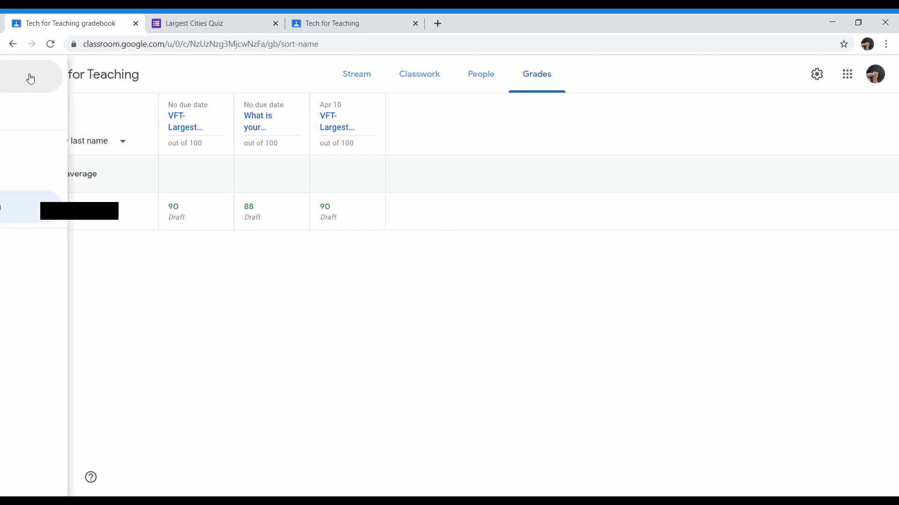
pyautogui.click(236, 136)
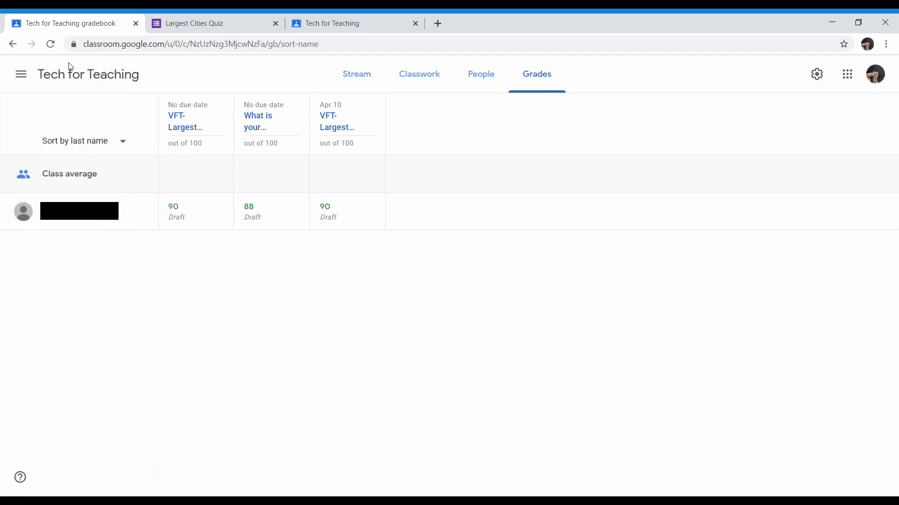
pyautogui.click(29, 83)
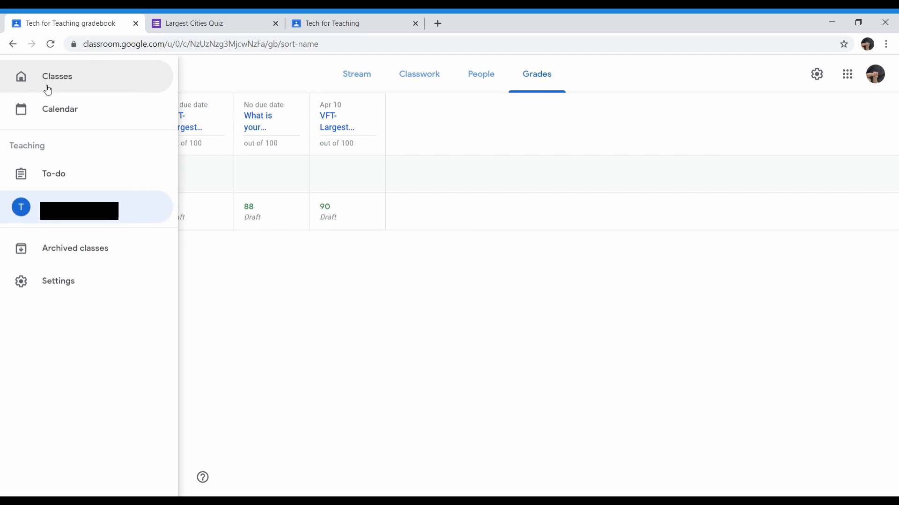
pyautogui.click(48, 85)
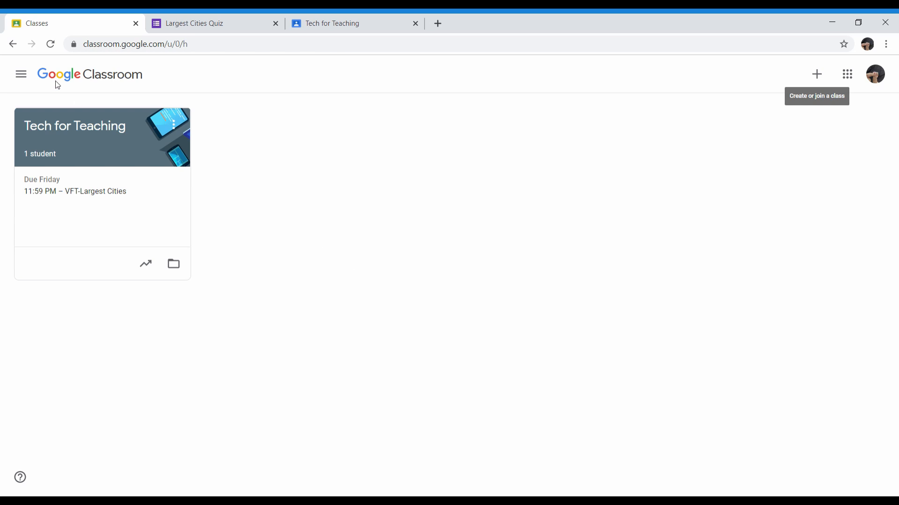
# Step: Open the class calendar, check the week of Apr 12 - Apr 18, 2020, and return to Apr 5 - Apr 11
pyautogui.click(25, 81)
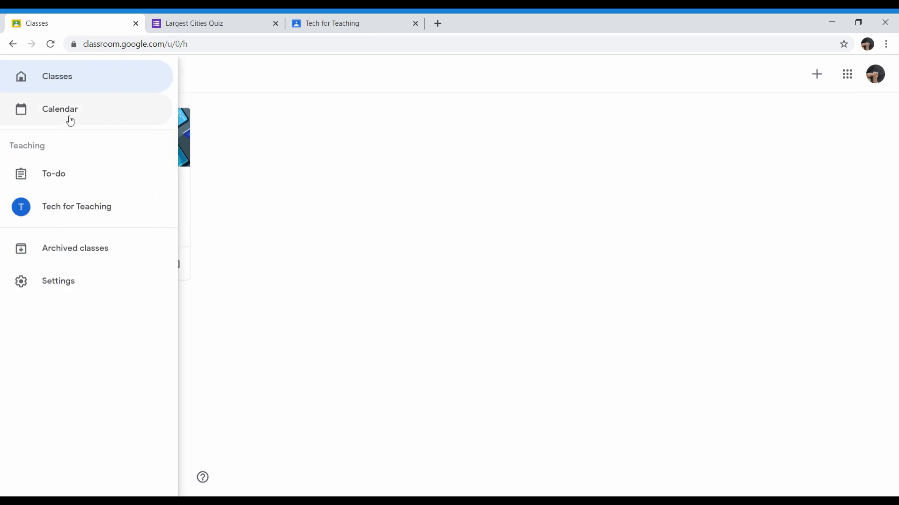
pyautogui.click(67, 117)
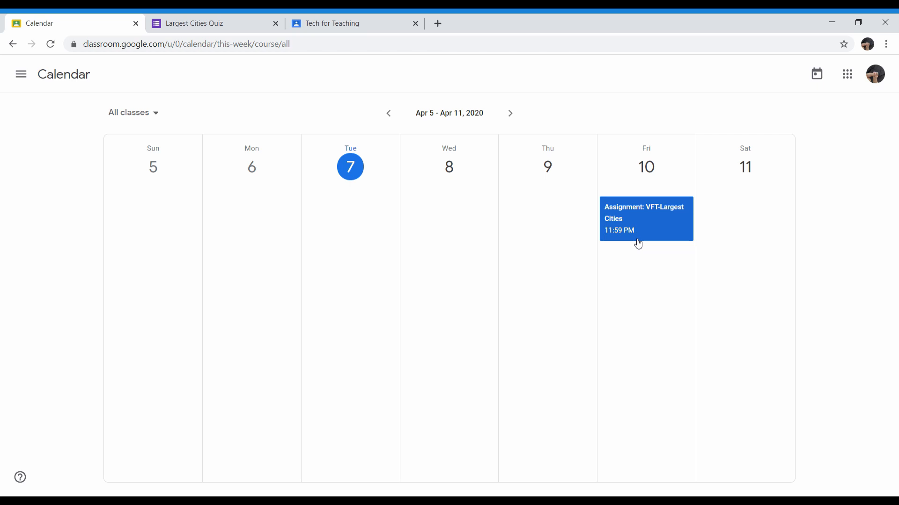
pyautogui.click(510, 115)
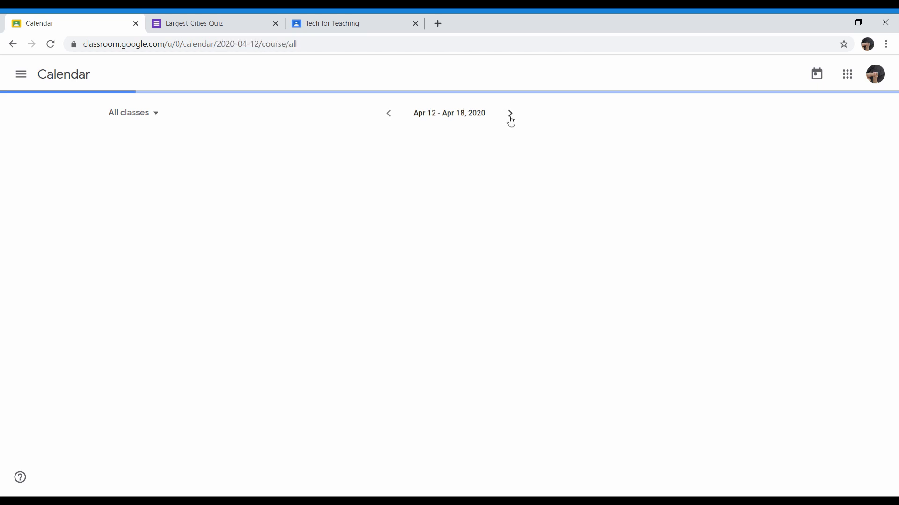
pyautogui.click(387, 113)
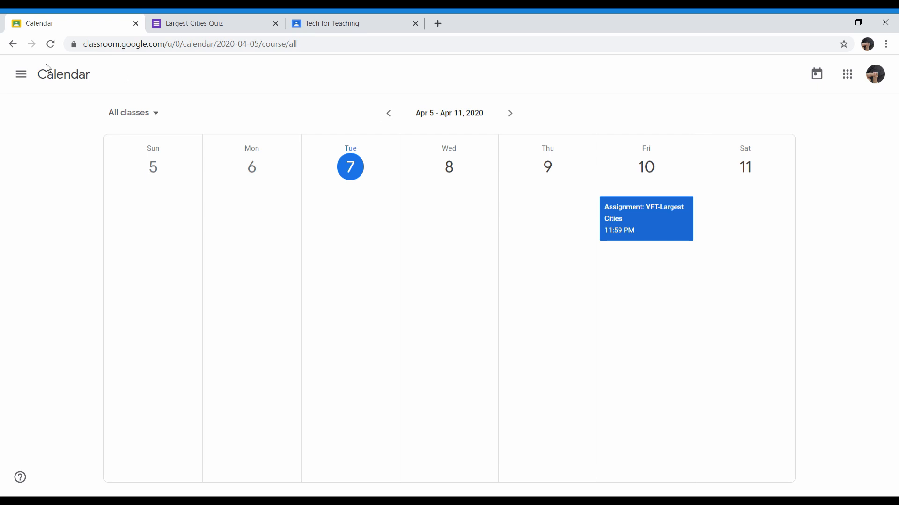
# Step: Open the teacher's To-do list of work to review for all classes
pyautogui.click(23, 77)
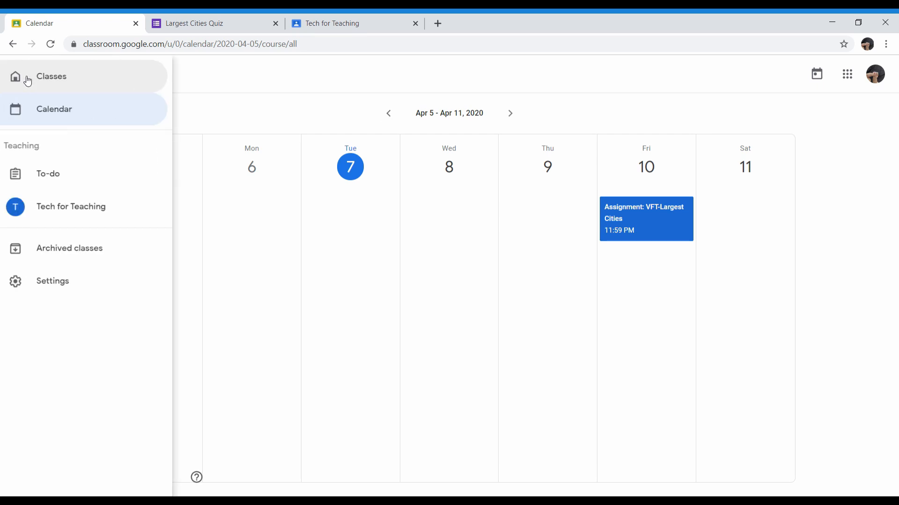
pyautogui.click(70, 176)
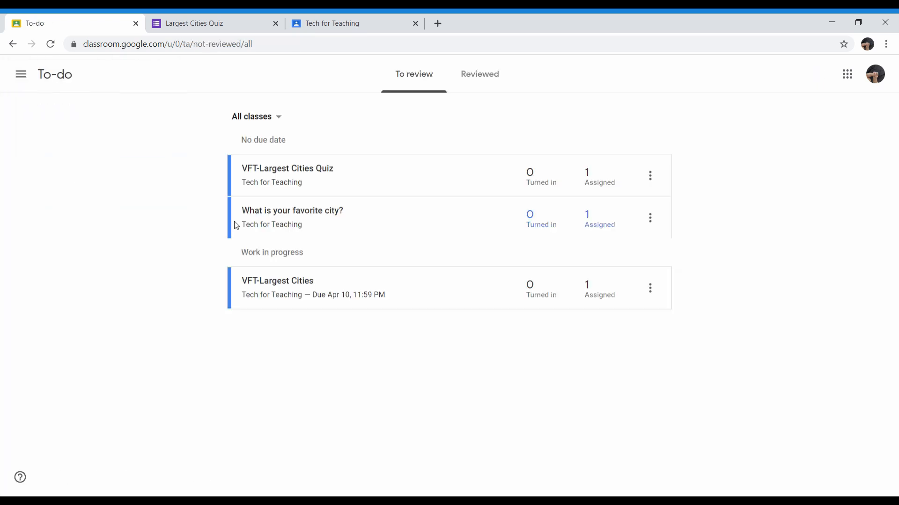